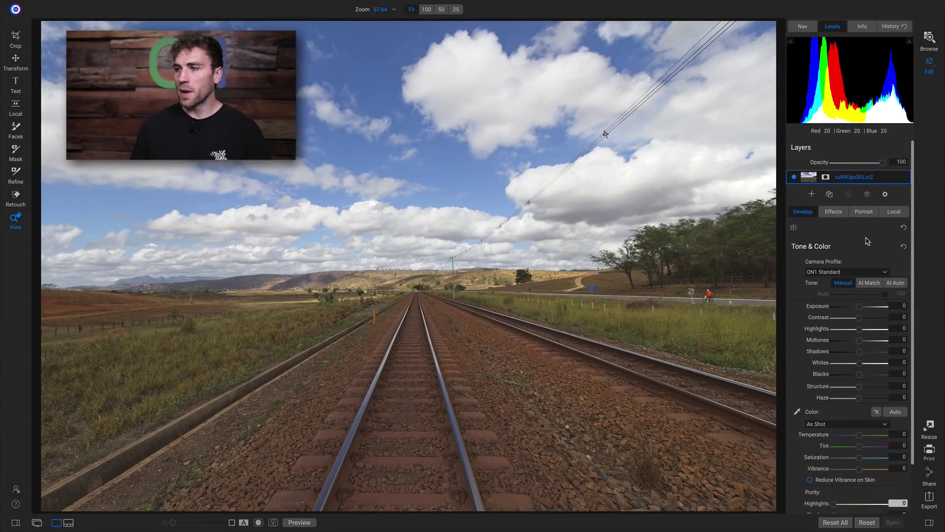
# - Change the photo's camera profile to Camera Landscape, toggling the preview to compare it with the original
pyautogui.hotkey('ctrl', 'p')
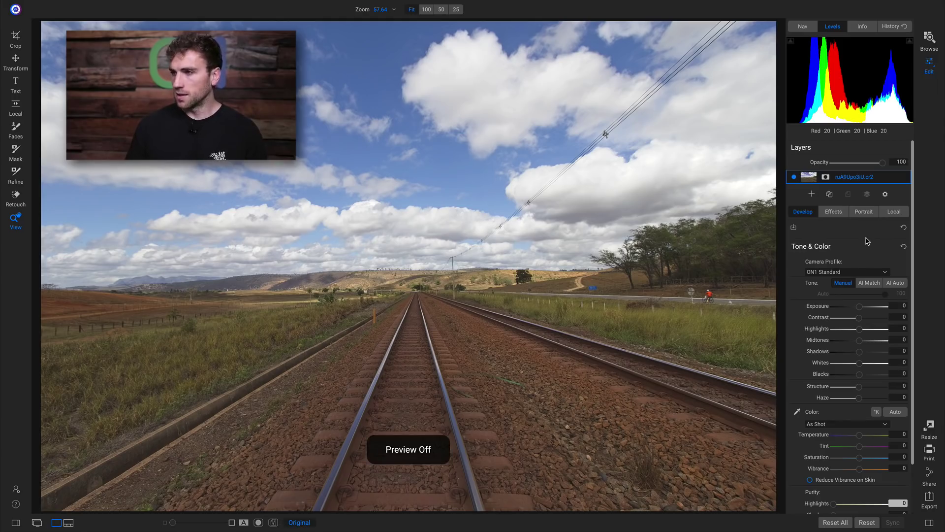
pyautogui.hotkey('ctrl', 'p')
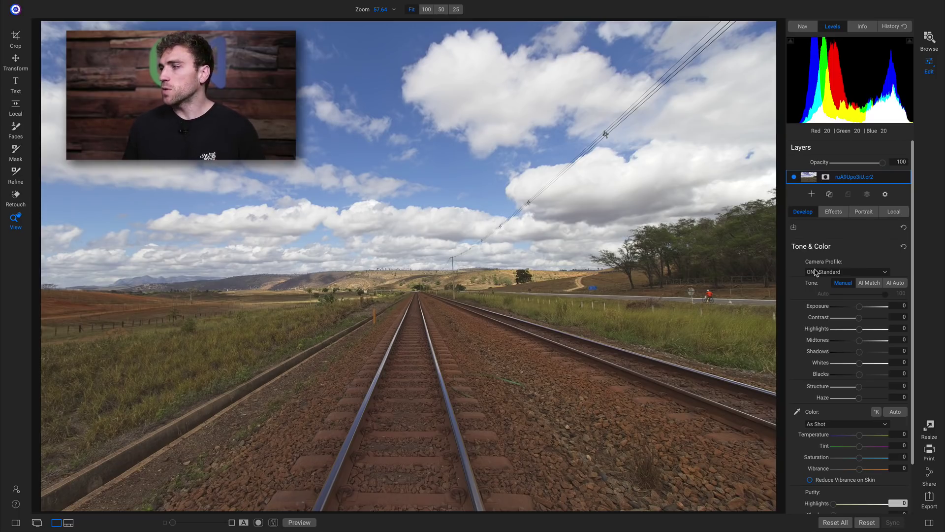
pyautogui.click(843, 272)
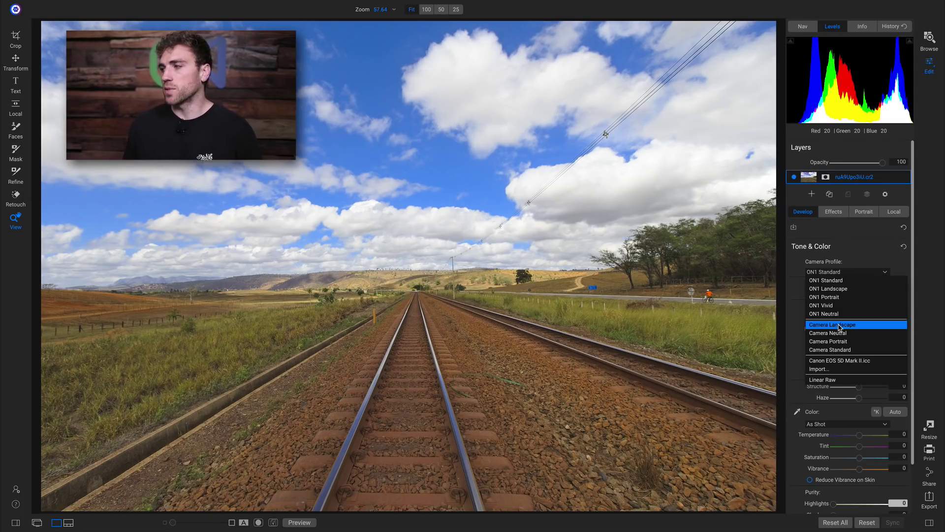
pyautogui.click(839, 327)
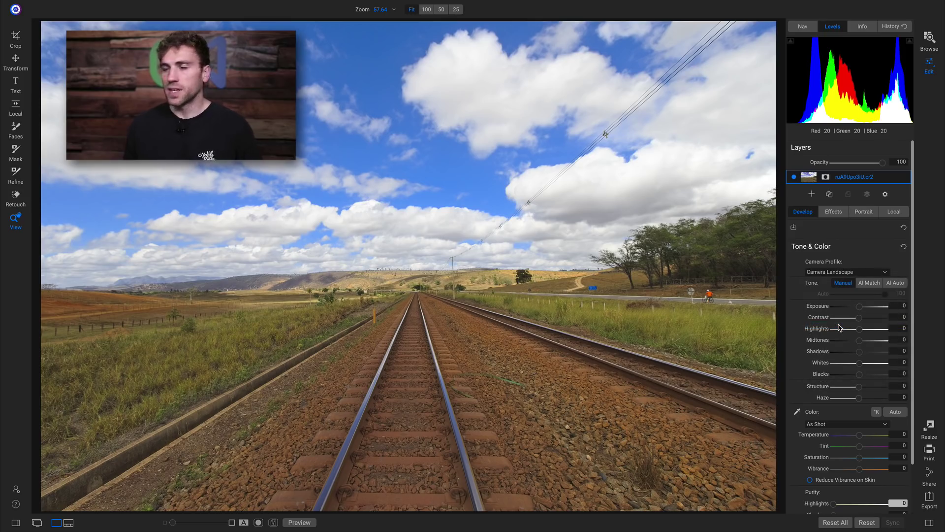
pyautogui.press('\\')
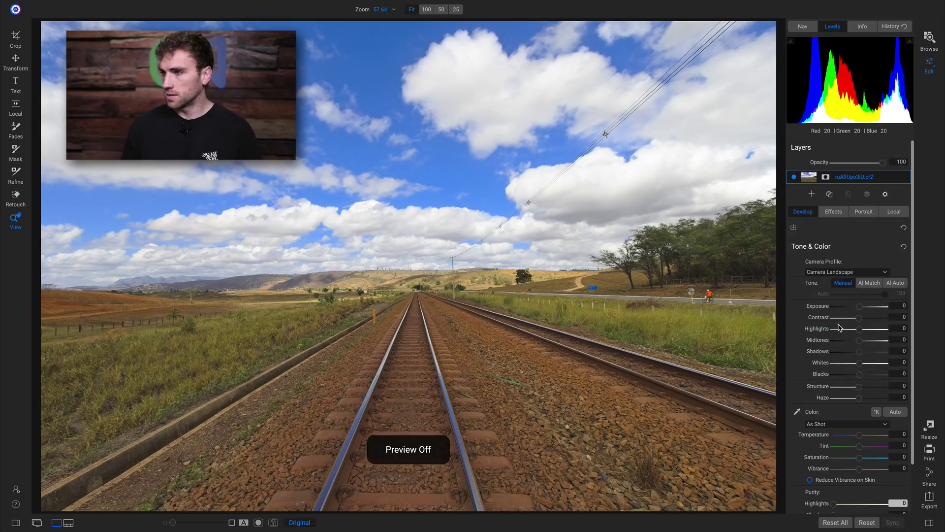
pyautogui.press('\\')
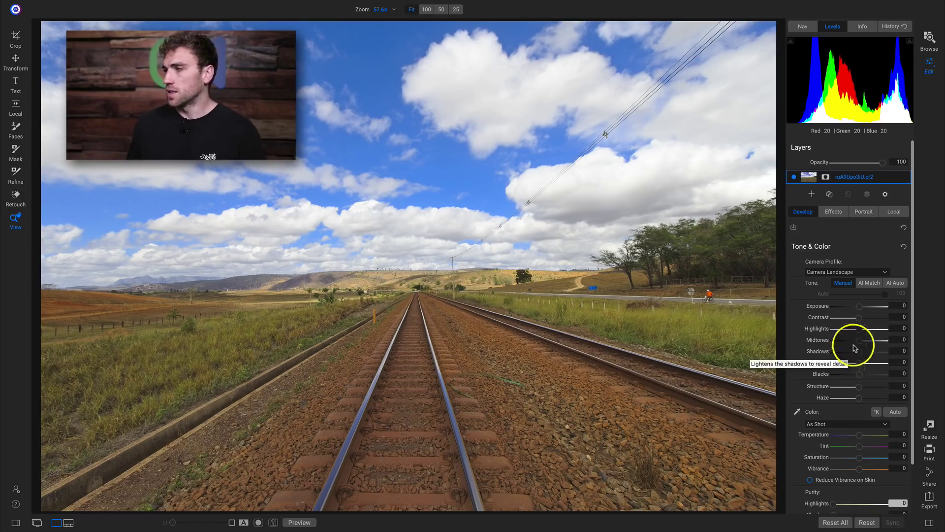
# - Set the photo's Exposure to -0.8, Contrast to 35, Midtones to 22, Shadows to 10 and Whites to 7, and compare with the original
pyautogui.moveTo(860, 310); pyautogui.dragTo(854, 309)
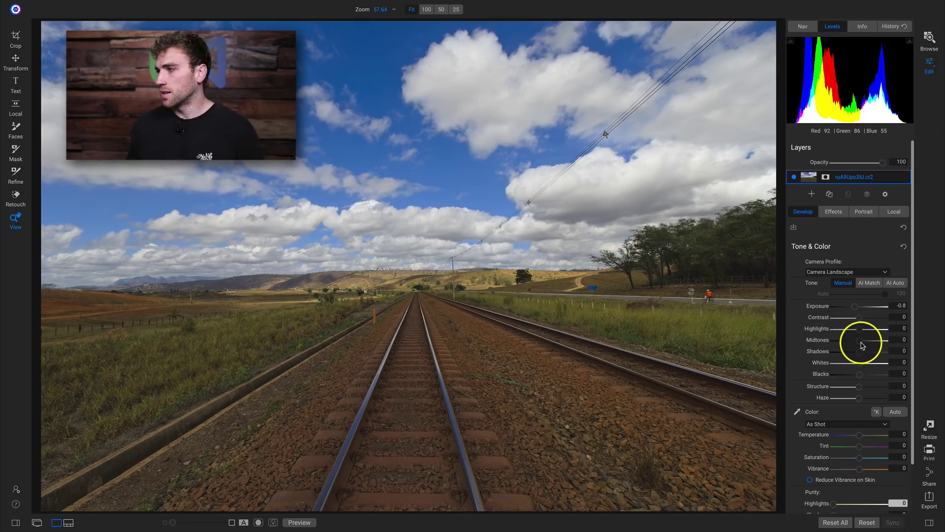
pyautogui.moveTo(860, 341); pyautogui.dragTo(865, 345)
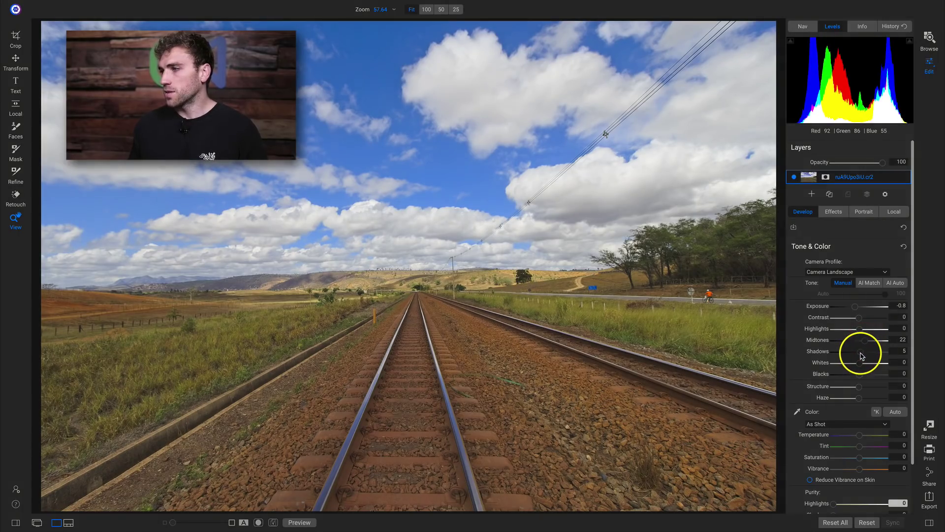
pyautogui.moveTo(860, 356); pyautogui.dragTo(859, 355)
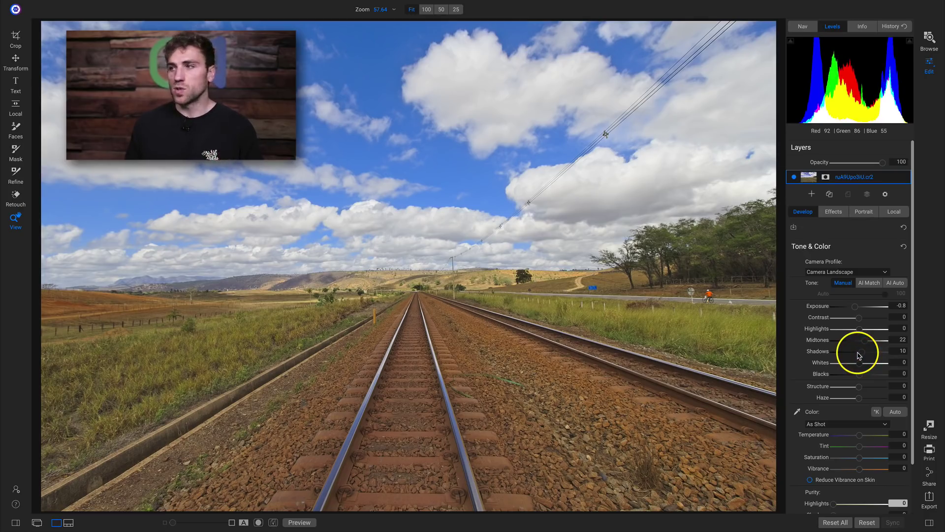
pyautogui.moveTo(859, 318); pyautogui.dragTo(868, 320)
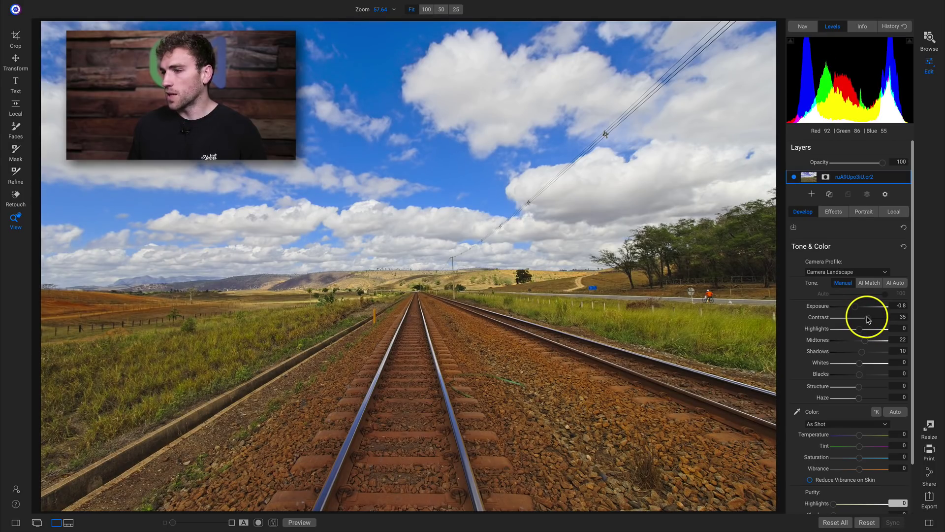
pyautogui.click(867, 320)
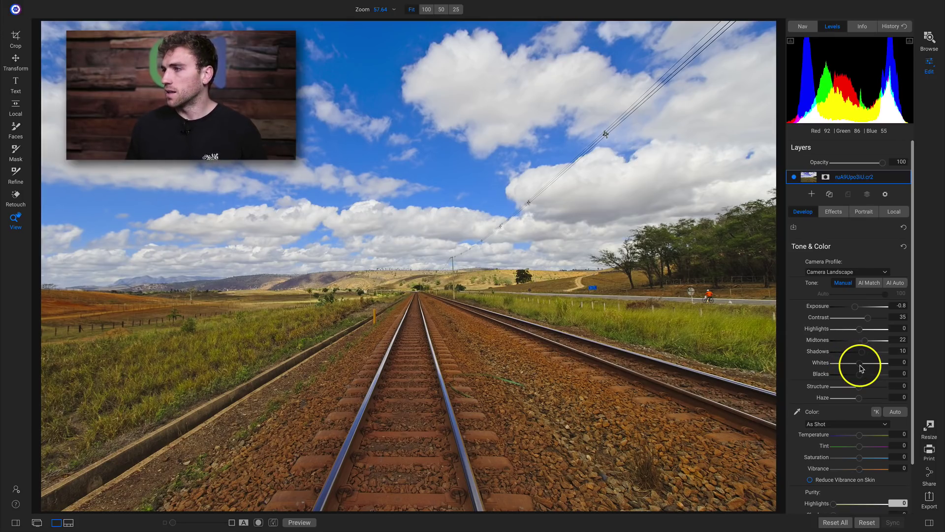
pyautogui.moveTo(861, 367); pyautogui.dragTo(861, 364)
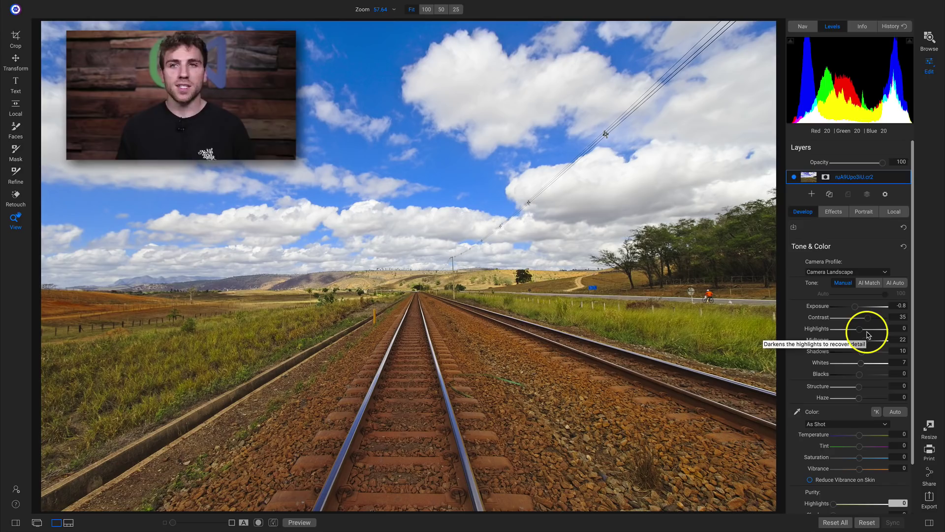
pyautogui.hotkey('ctrl', 'p')
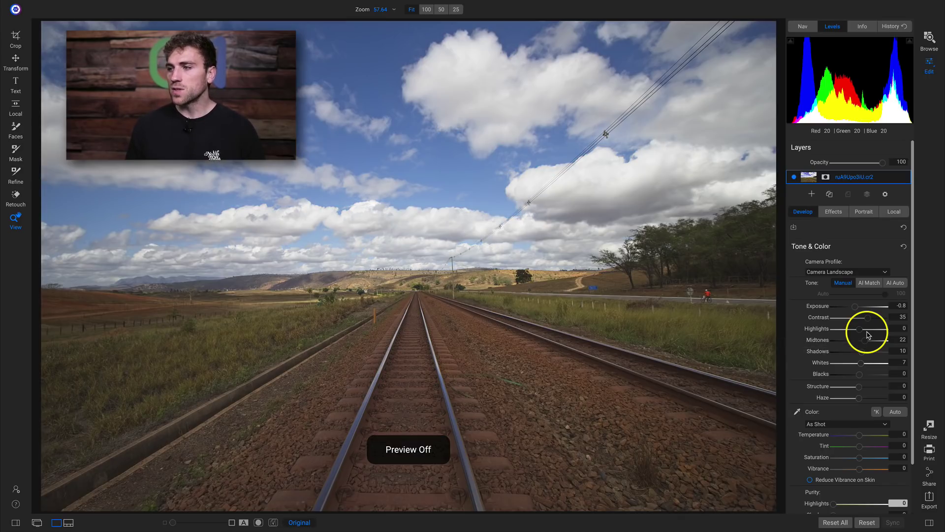
pyautogui.hotkey('ctrl', 'p')
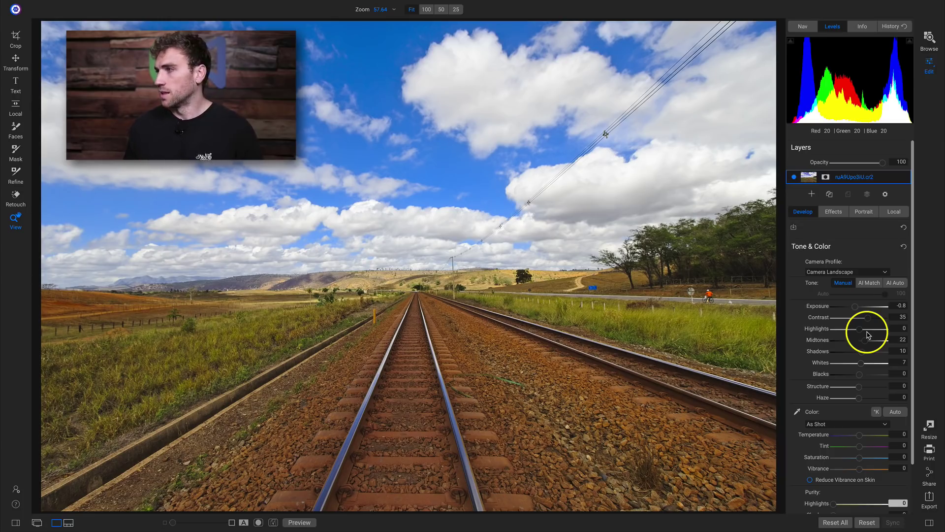
# - Add a Black & White effects filter to the railway photo
pyautogui.click(834, 213)
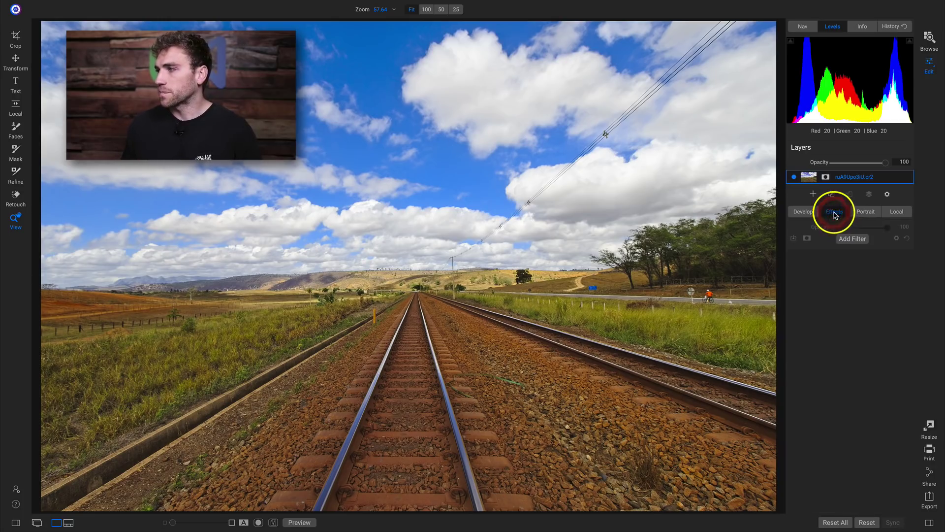
pyautogui.click(843, 238)
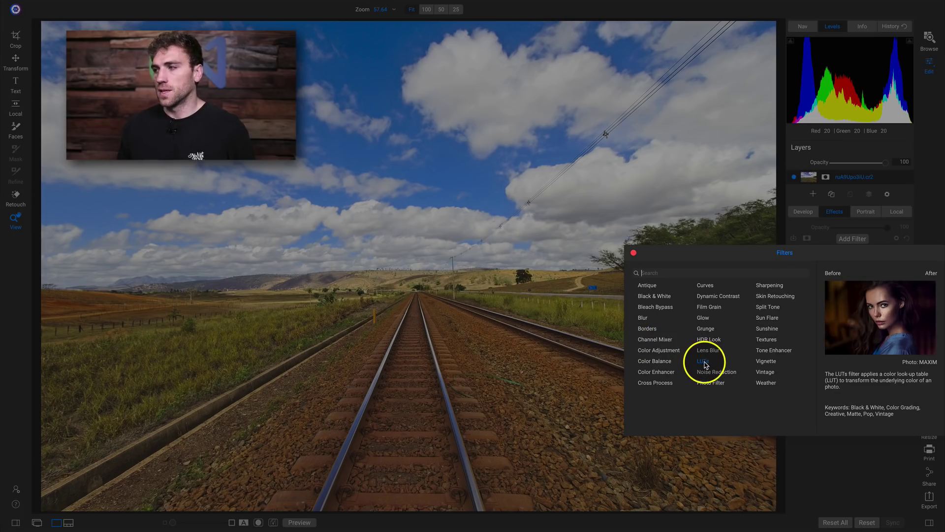
pyautogui.click(654, 296)
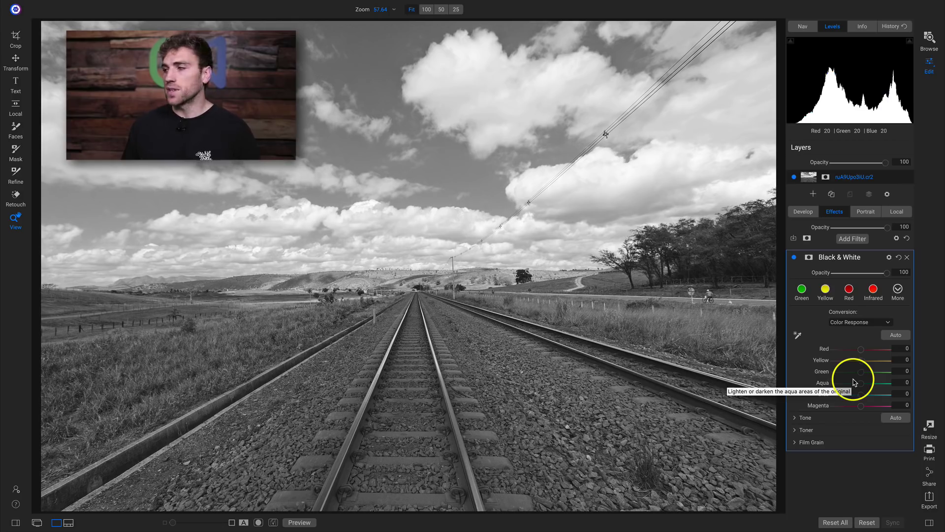
# - Set the Black & White colour response to Red -16, Yellow 9, Green 0, Aqua -12 and Blue -3
pyautogui.moveTo(861, 348)
pyautogui.mouseDown()
pyautogui.moveTo(880, 350)
pyautogui.moveTo(852, 353)
pyautogui.mouseUp()
pyautogui.moveTo(834, 354)
pyautogui.mouseDown()
pyautogui.moveTo(890, 342)
pyautogui.moveTo(839, 351)
pyautogui.moveTo(881, 350)
pyautogui.moveTo(851, 350)
pyautogui.mouseUp()
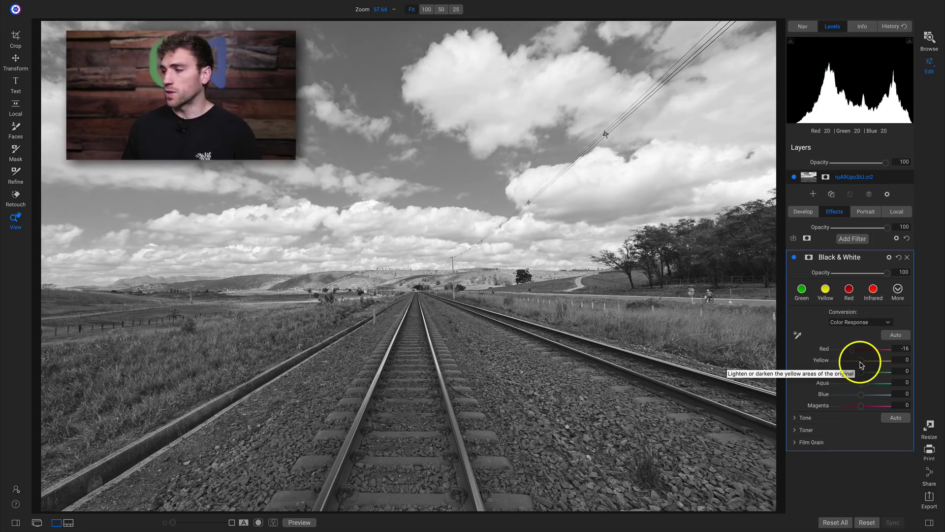
pyautogui.moveTo(863, 364)
pyautogui.mouseDown()
pyautogui.moveTo(878, 362)
pyautogui.moveTo(835, 362)
pyautogui.moveTo(881, 364)
pyautogui.moveTo(827, 363)
pyautogui.moveTo(862, 366)
pyautogui.mouseUp()
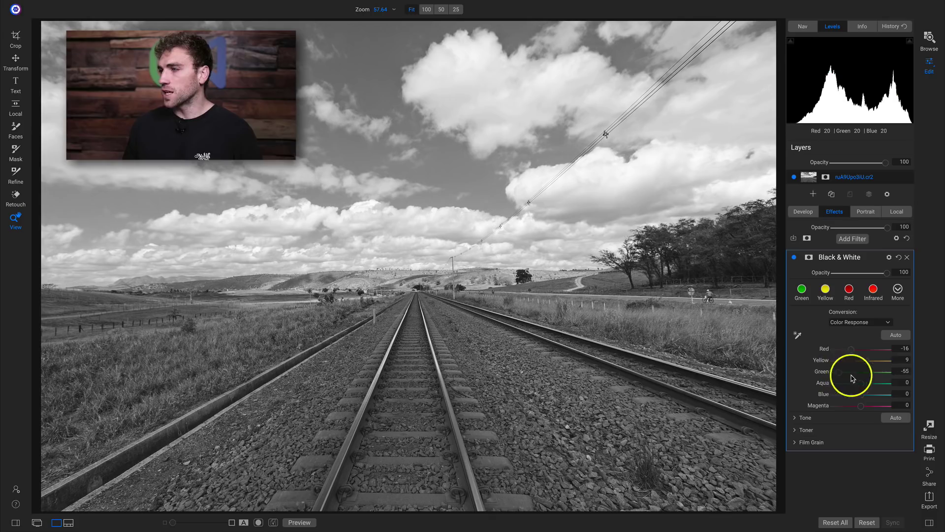
pyautogui.moveTo(861, 377); pyautogui.dragTo(876, 374)
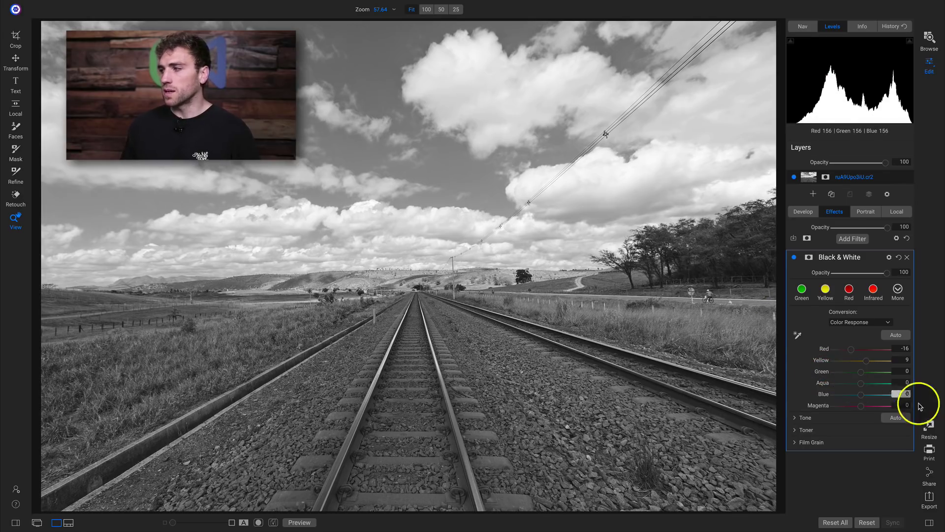
pyautogui.moveTo(864, 387)
pyautogui.mouseDown()
pyautogui.moveTo(895, 382)
pyautogui.moveTo(834, 388)
pyautogui.moveTo(855, 387)
pyautogui.mouseUp()
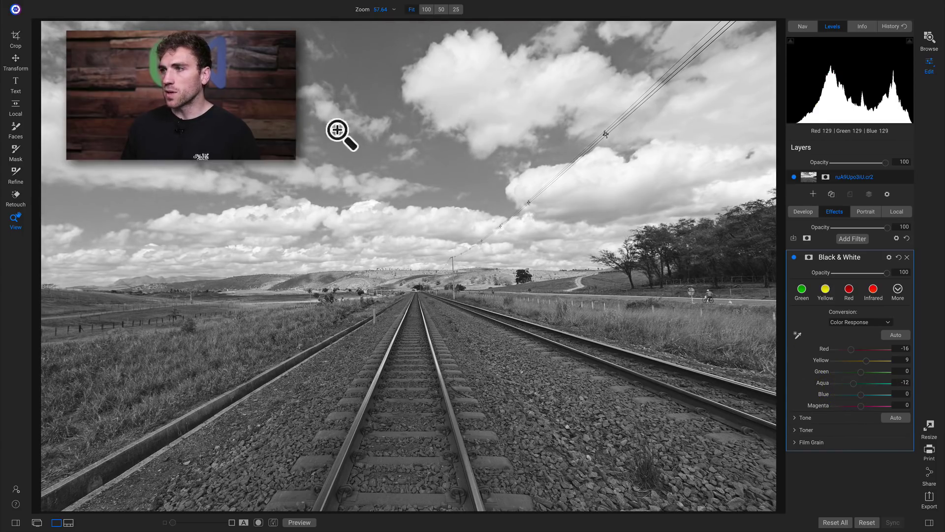
pyautogui.click(841, 378)
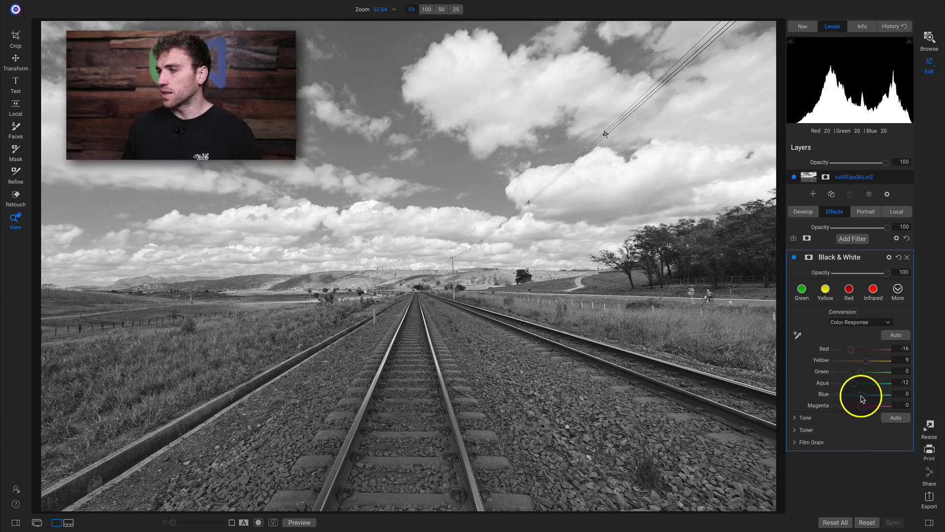
pyautogui.moveTo(855, 396)
pyautogui.mouseDown()
pyautogui.moveTo(839, 397)
pyautogui.moveTo(859, 400)
pyautogui.mouseUp()
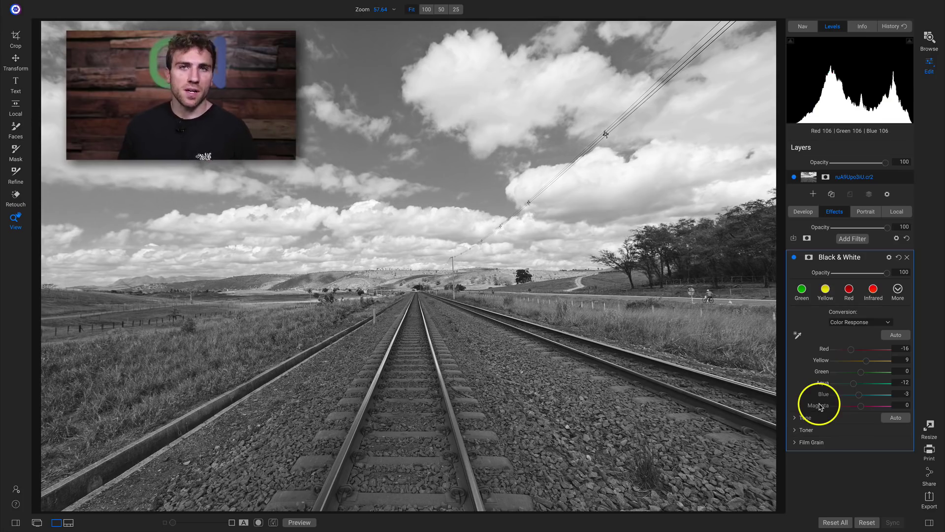
# - Switch the Black & White conversion to Channel Mixer, try different colour prefilter strengths and set Filter to 53
pyautogui.click(864, 323)
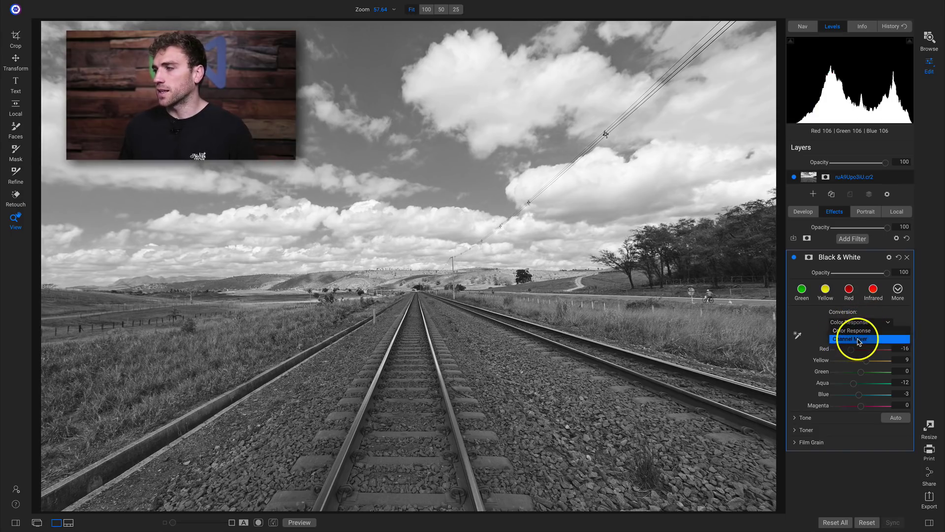
pyautogui.click(858, 340)
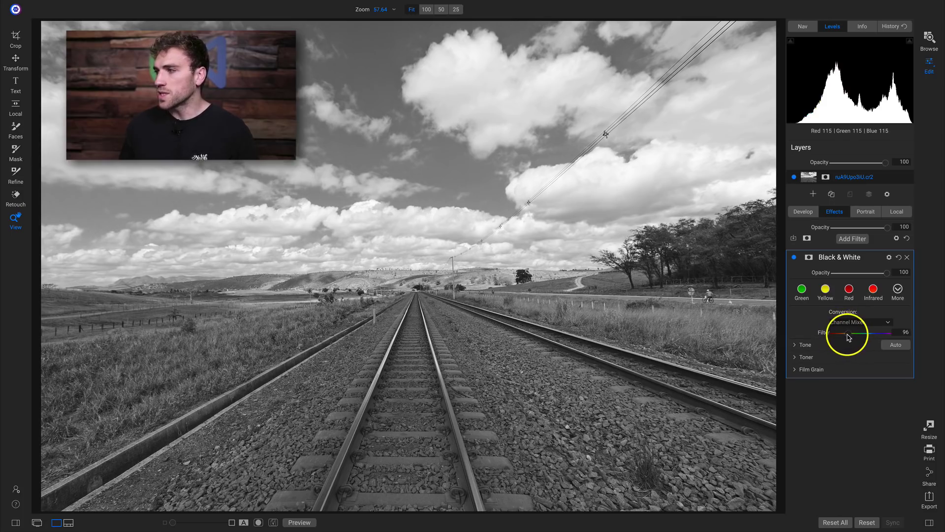
pyautogui.moveTo(840, 337)
pyautogui.mouseDown()
pyautogui.moveTo(828, 337)
pyautogui.moveTo(837, 338)
pyautogui.mouseUp()
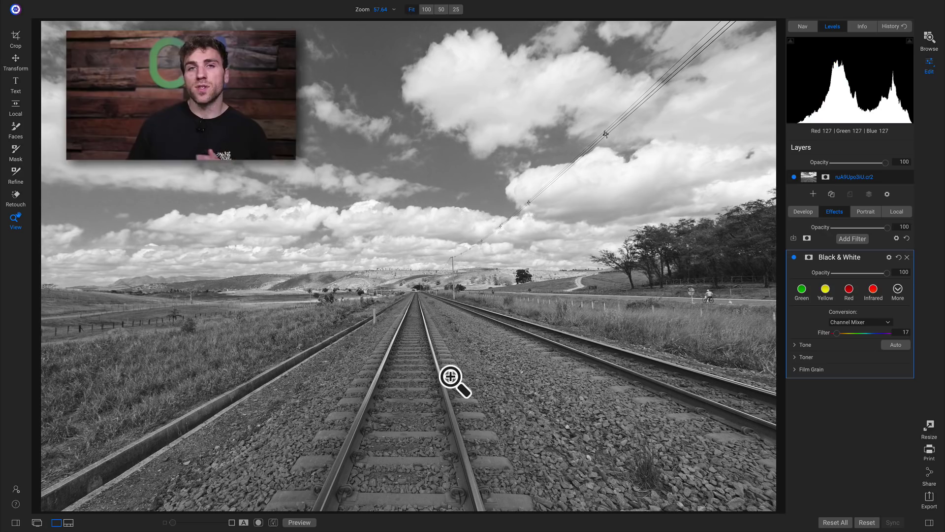
pyautogui.moveTo(846, 337); pyautogui.dragTo(876, 335)
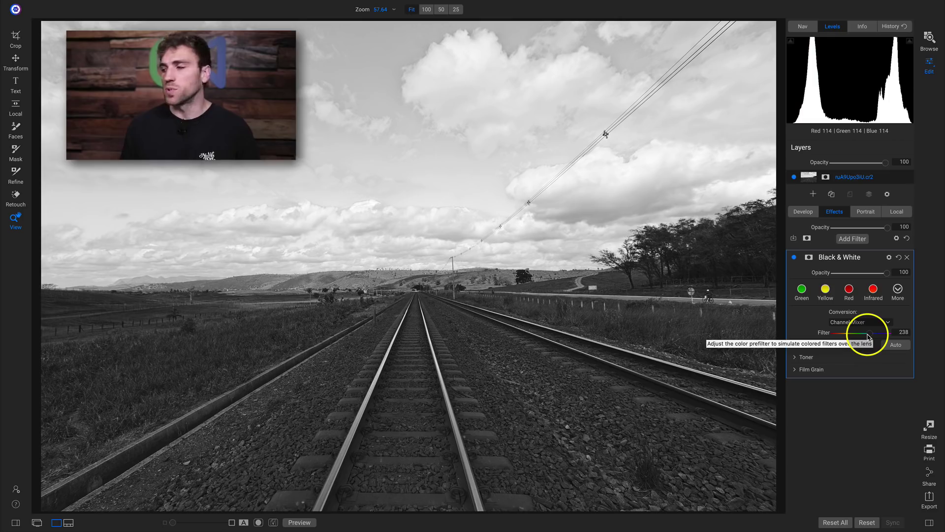
pyautogui.moveTo(868, 337); pyautogui.dragTo(844, 338)
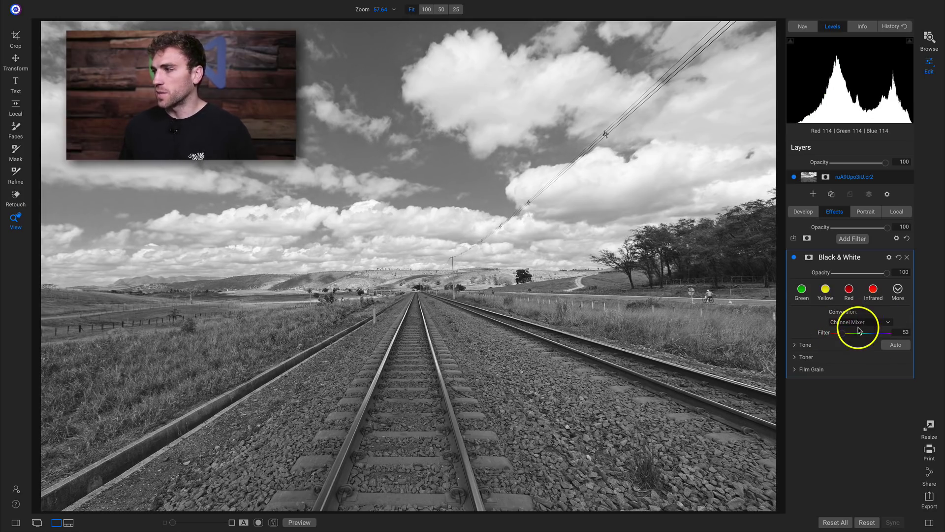
# - Adjust the Black & White filter's tone to Brightness -18, Contrast 14, Shadows 26, Whites 8 and Blacks -18
pyautogui.click(795, 345)
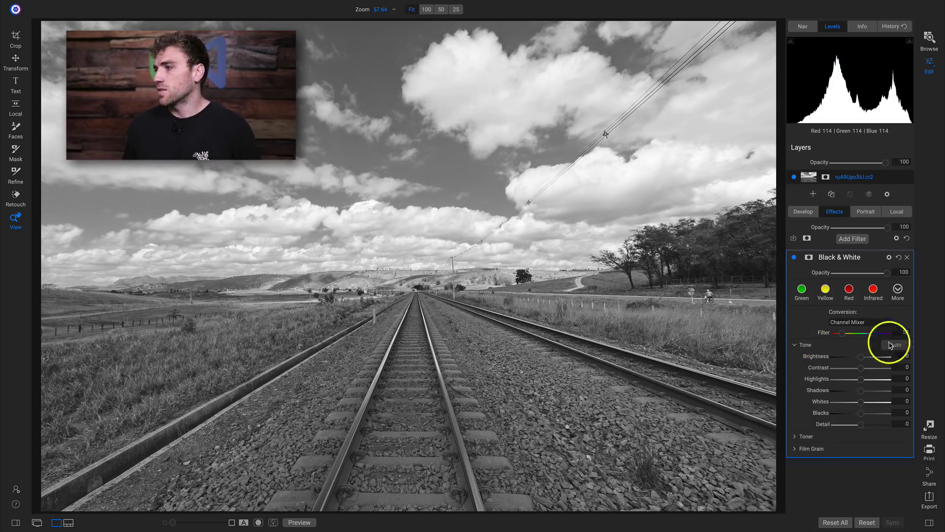
pyautogui.moveTo(862, 361); pyautogui.dragTo(849, 363)
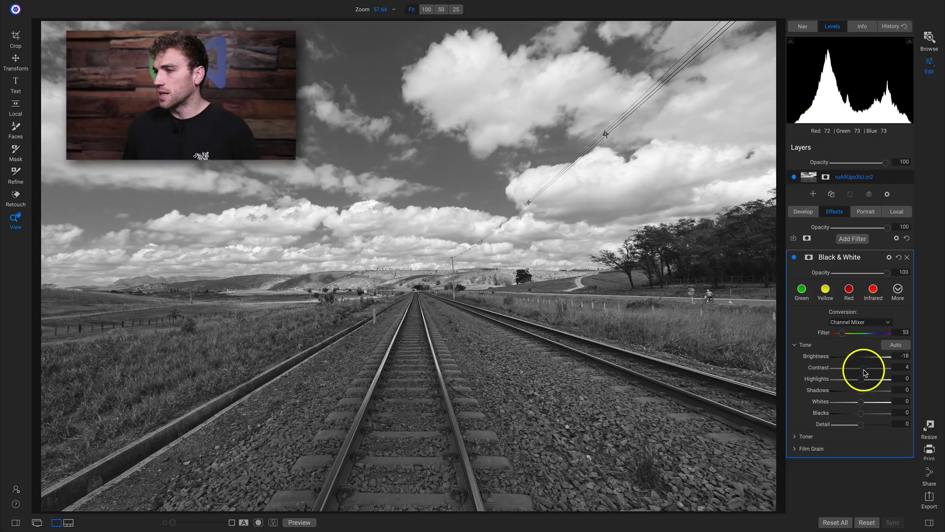
pyautogui.moveTo(868, 369); pyautogui.dragTo(865, 370)
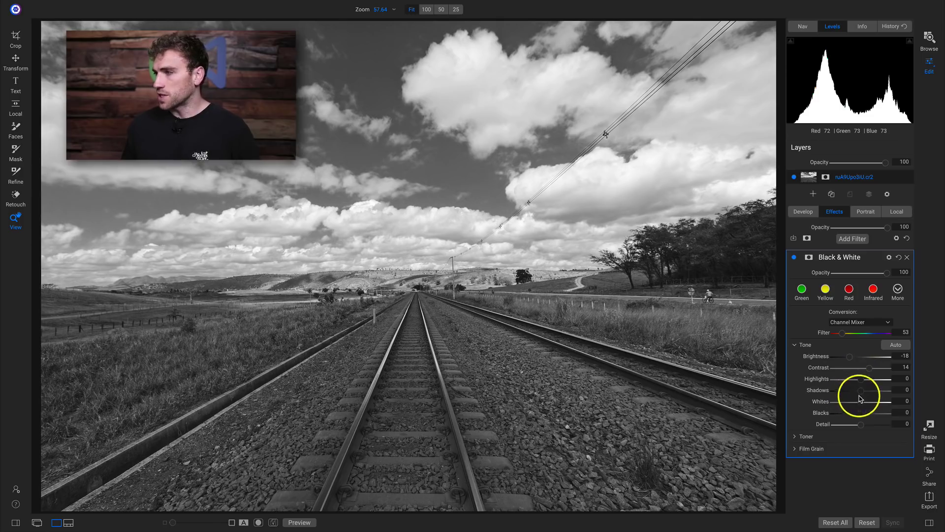
pyautogui.moveTo(862, 395); pyautogui.dragTo(875, 394)
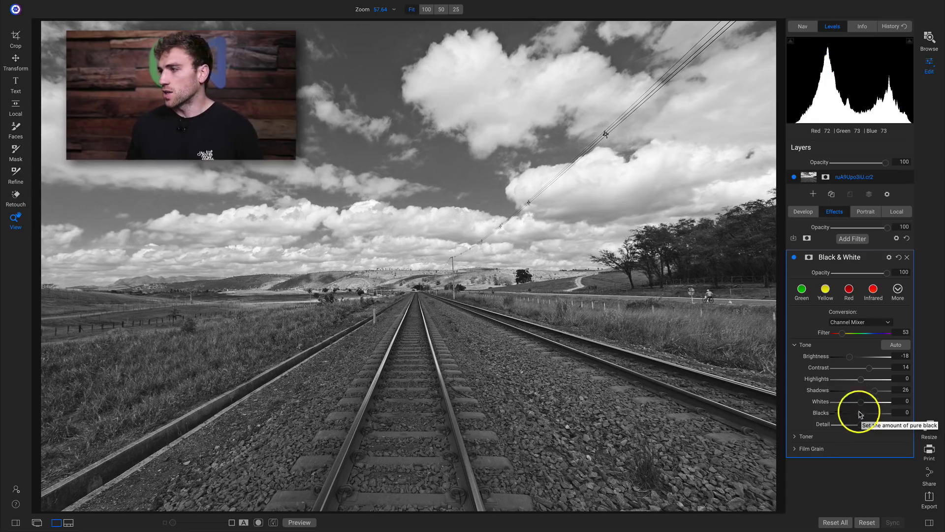
pyautogui.moveTo(859, 401); pyautogui.dragTo(865, 405)
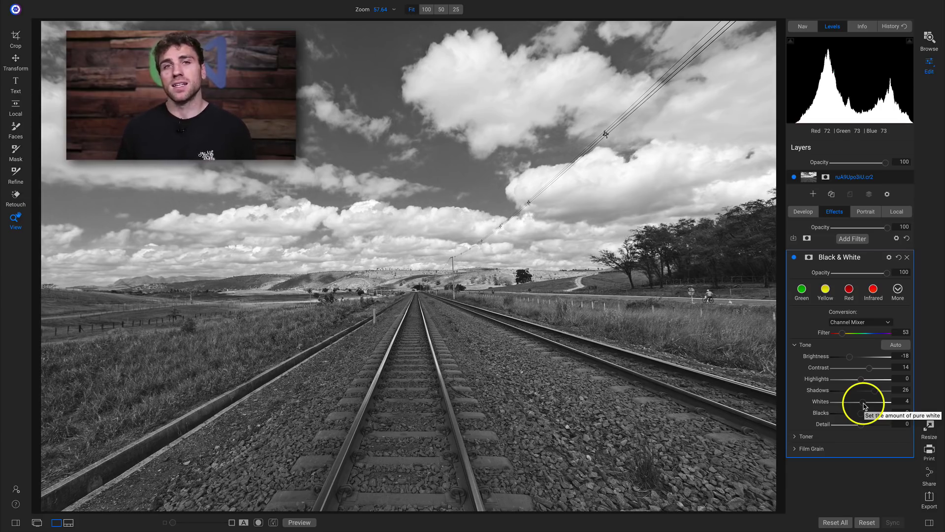
pyautogui.moveTo(861, 414)
pyautogui.mouseDown()
pyautogui.moveTo(841, 416)
pyautogui.moveTo(850, 420)
pyautogui.mouseUp()
pyautogui.click(850, 418)
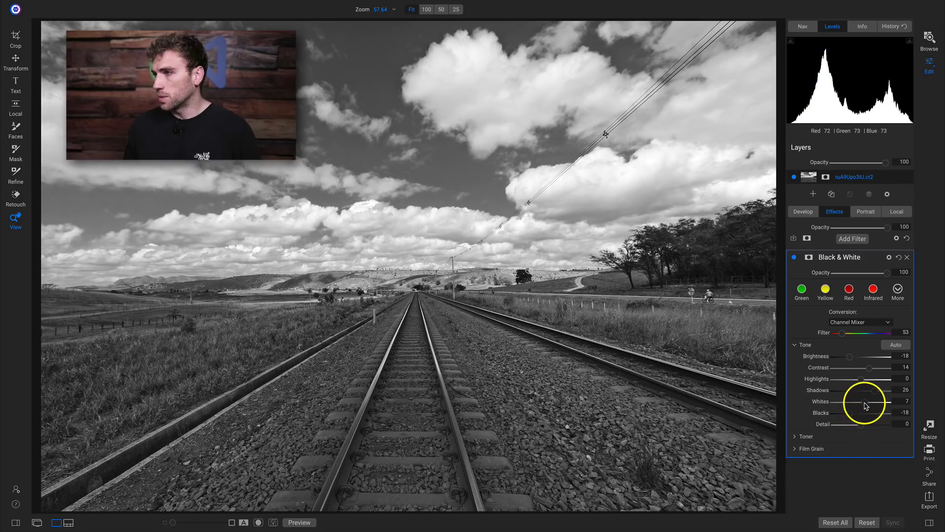
pyautogui.moveTo(865, 405); pyautogui.dragTo(867, 406)
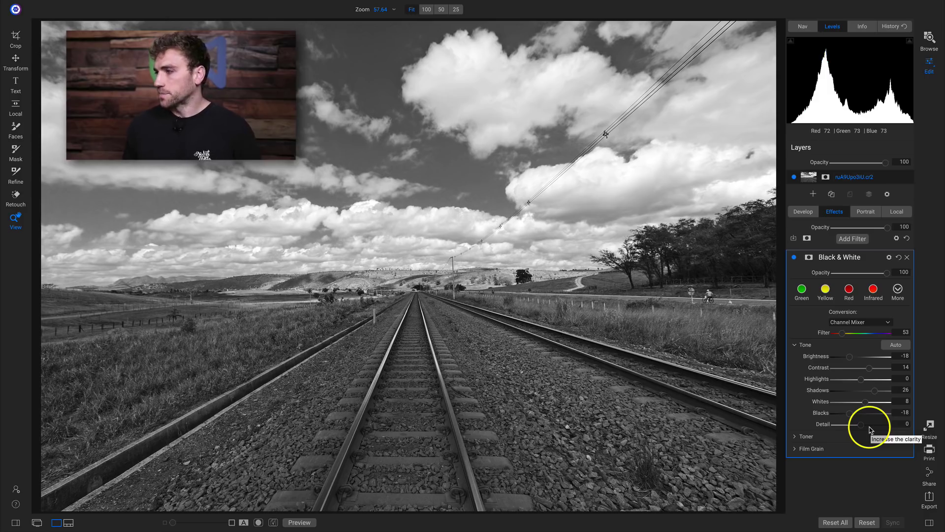
# - Try the Black Tea 1 toner with Balance at 90 and 50, and return the Black & White filter's toner to None
pyautogui.click(795, 437)
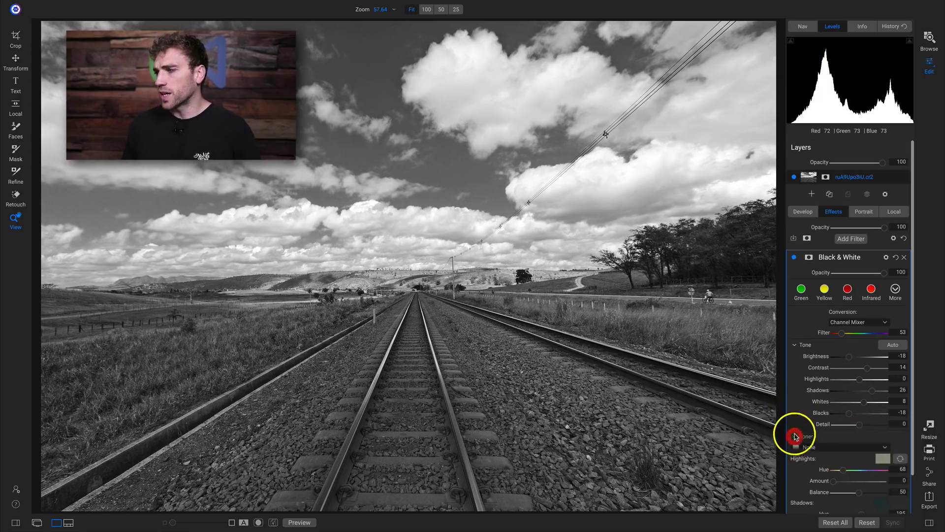
pyautogui.scroll(-1, 807, 413)
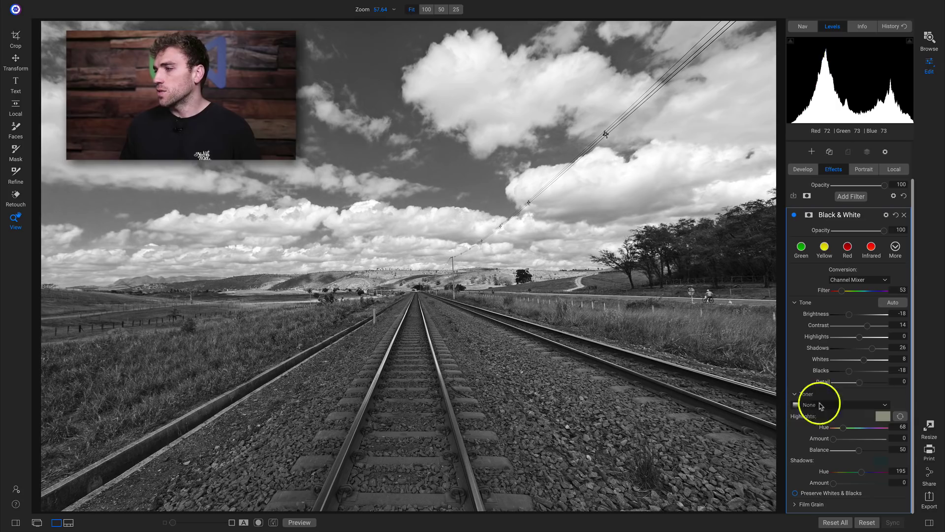
pyautogui.click(843, 405)
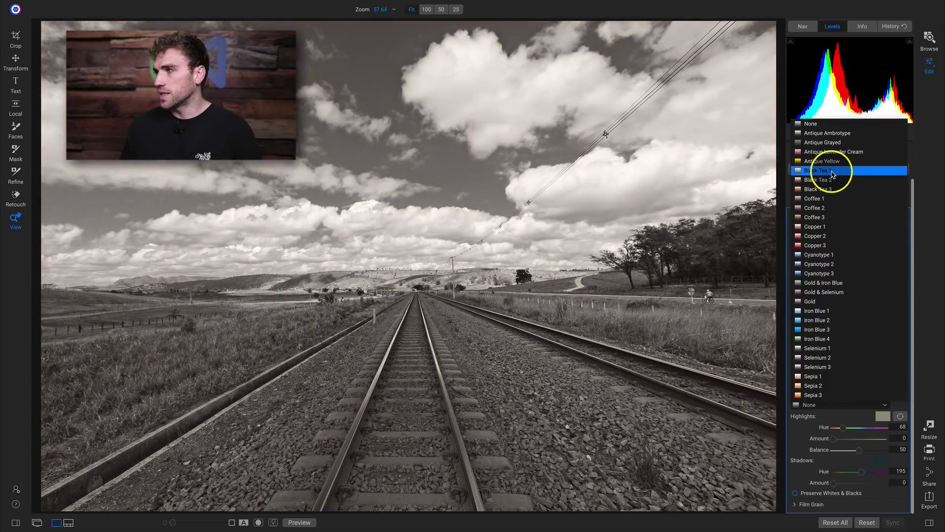
pyautogui.click(832, 171)
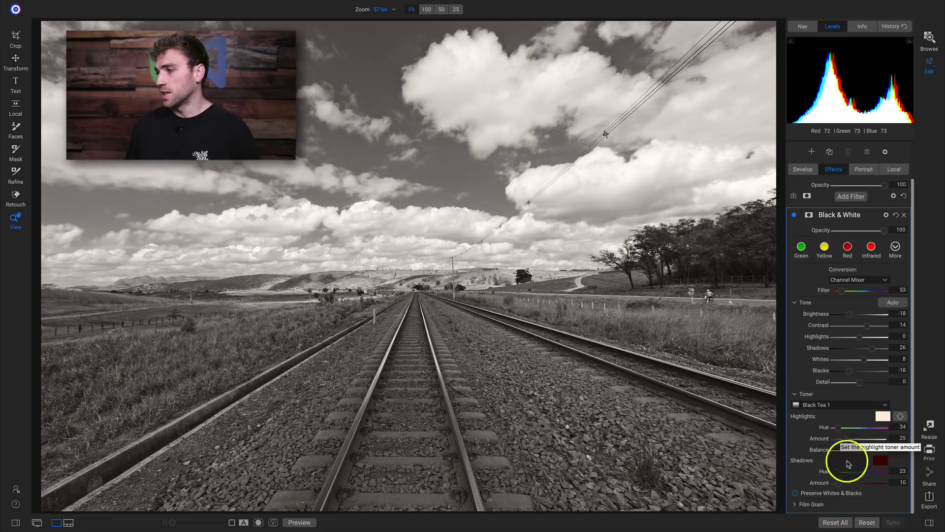
pyautogui.moveTo(862, 452); pyautogui.dragTo(870, 452)
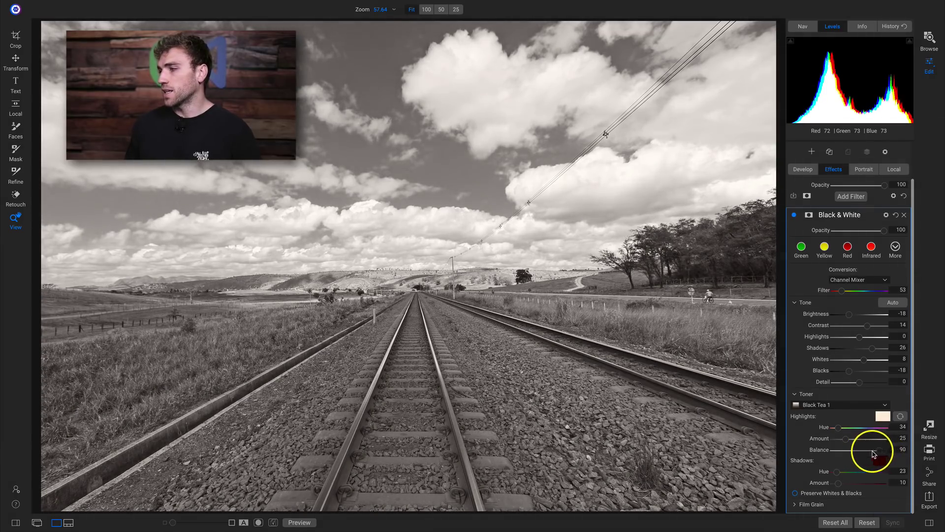
pyautogui.doubleClick(821, 450)
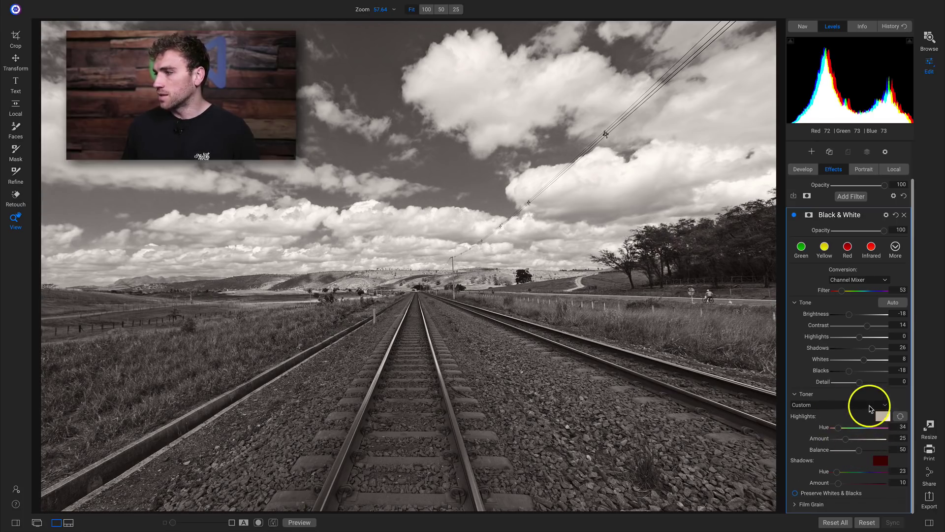
pyautogui.click(845, 404)
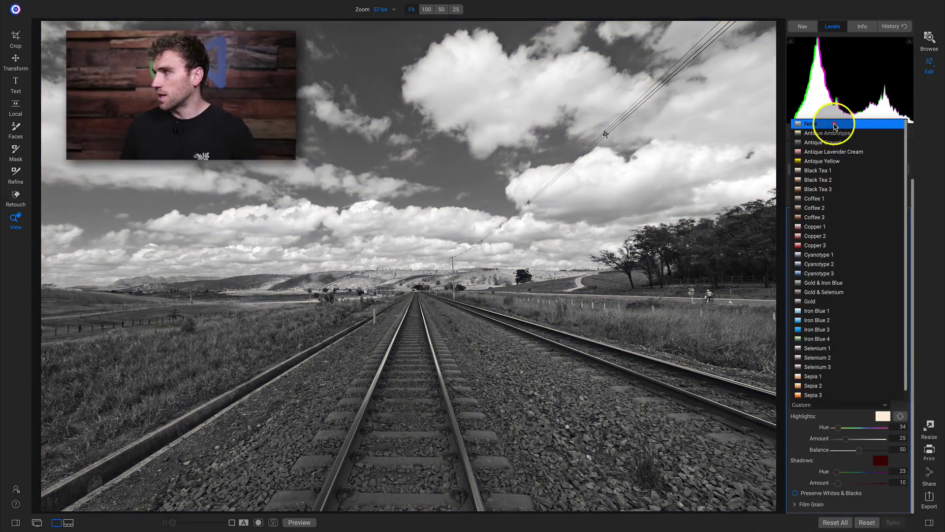
pyautogui.click(834, 127)
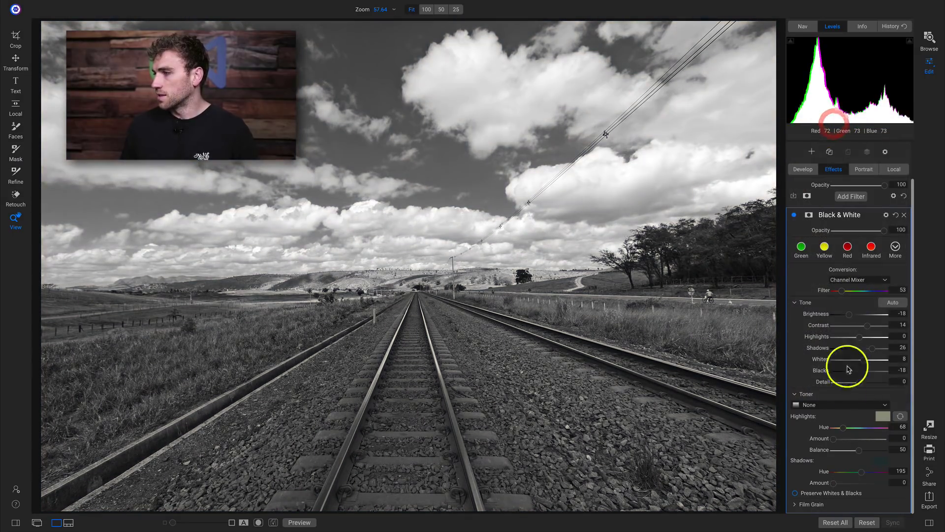
# - Try Ilford Delta 3200 film grain with Amount 100 and Size 109, and set the film grain to None
pyautogui.click(794, 504)
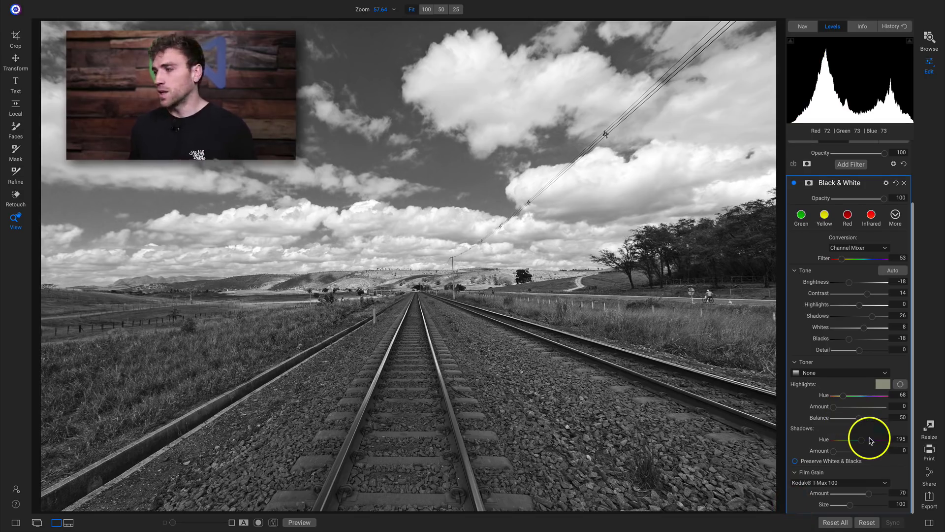
pyautogui.click(858, 484)
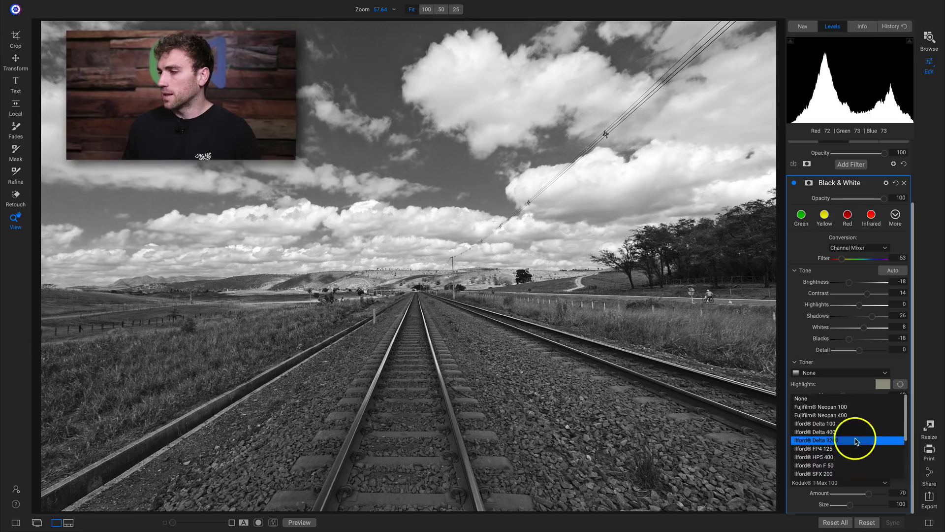
pyautogui.click(833, 441)
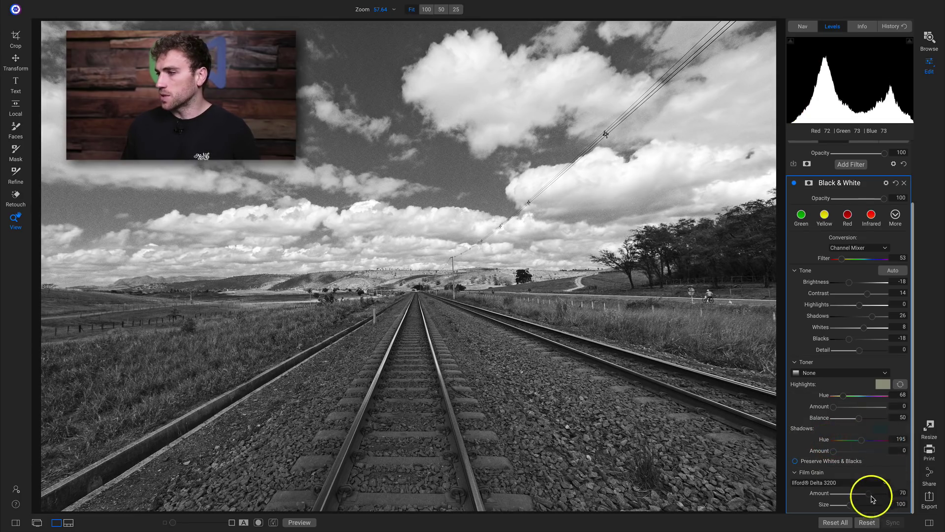
pyautogui.moveTo(869, 496)
pyautogui.mouseDown()
pyautogui.moveTo(886, 493)
pyautogui.moveTo(844, 505)
pyautogui.moveTo(867, 504)
pyautogui.moveTo(854, 506)
pyautogui.mouseUp()
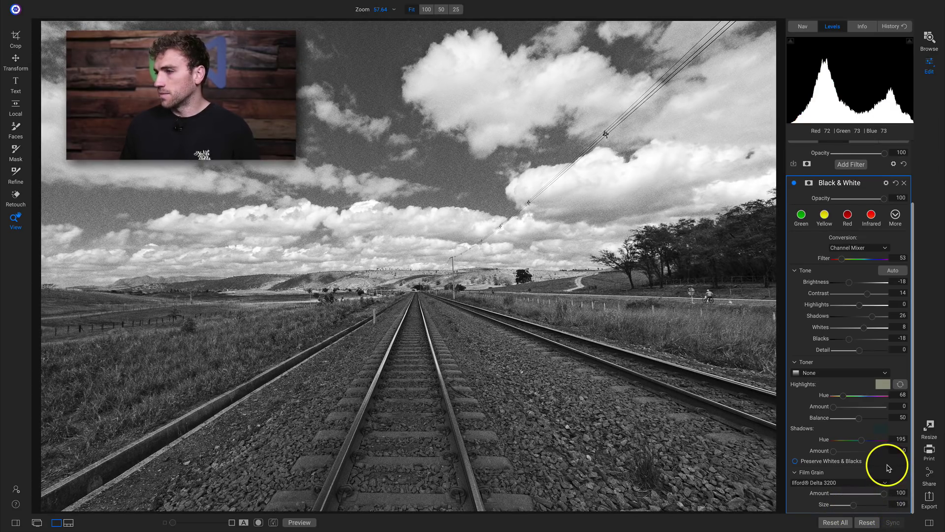
pyautogui.click(811, 483)
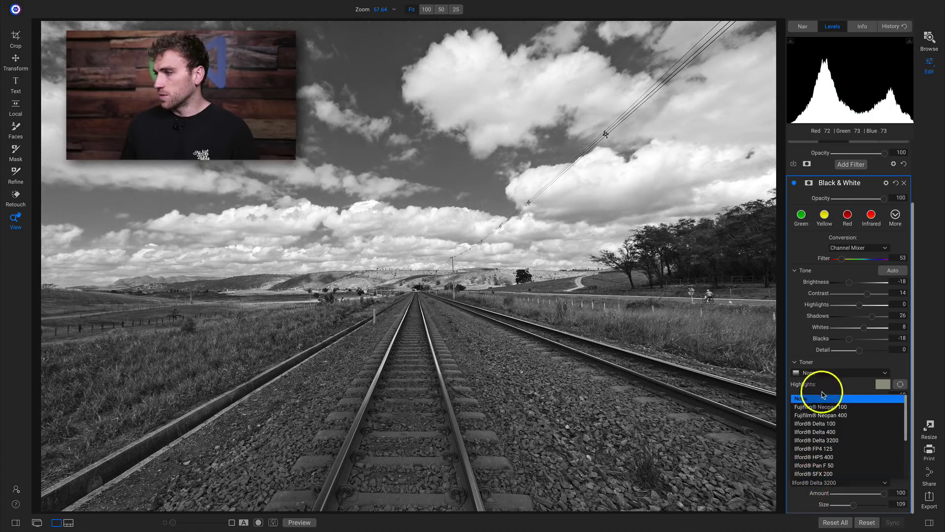
pyautogui.click(817, 398)
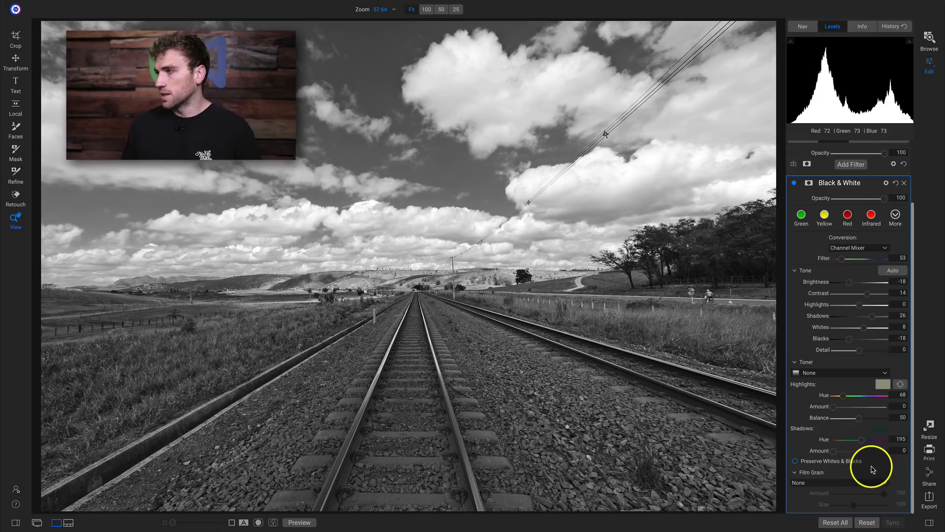
# - Save the current Black & White filter settings as a new style named Fave Landscape
pyautogui.scroll(2, 873, 469)
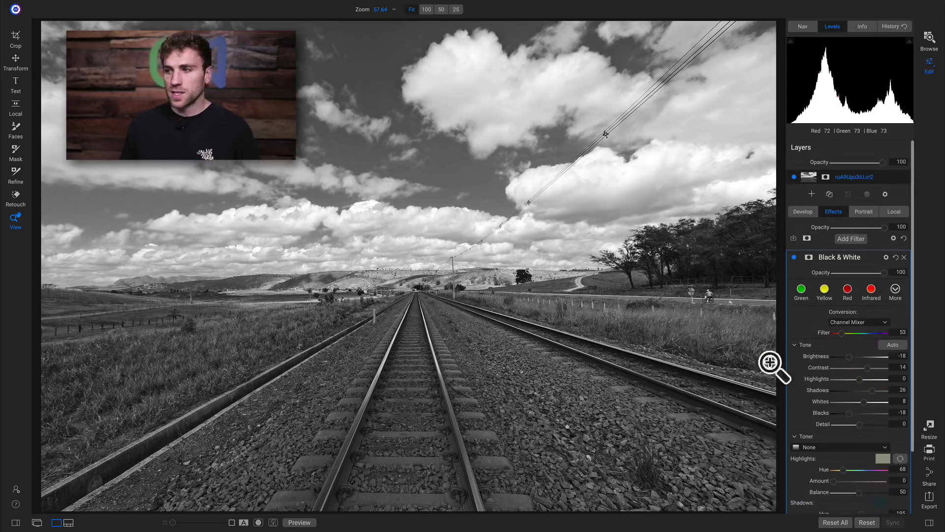
pyautogui.click(895, 289)
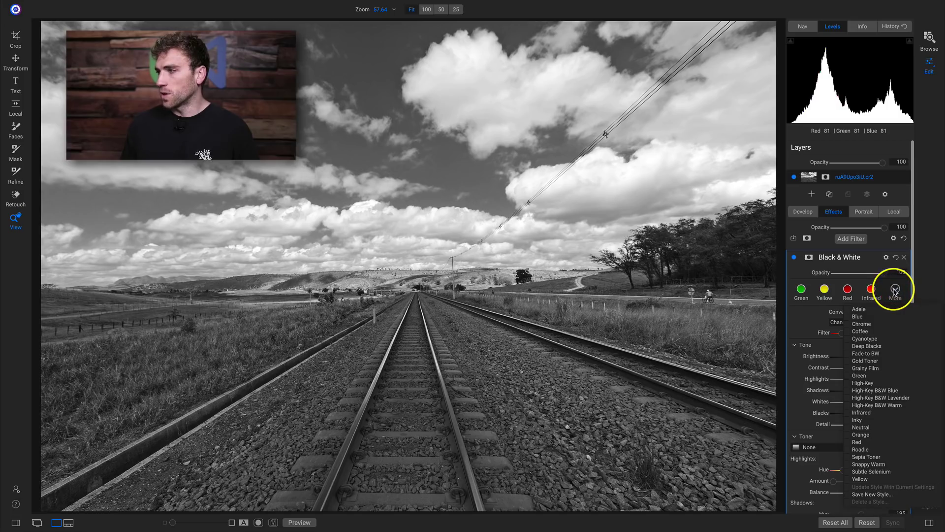
pyautogui.click(862, 495)
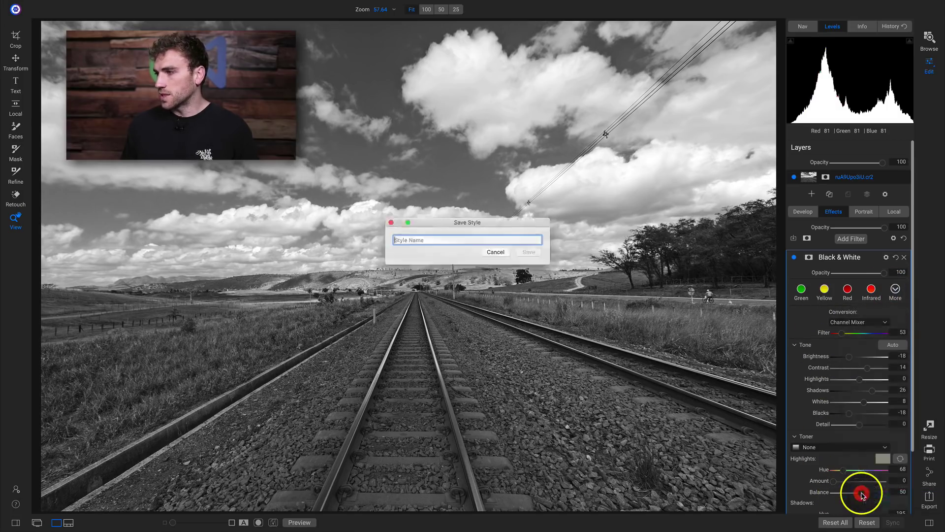
pyautogui.write('Fave Landscape')
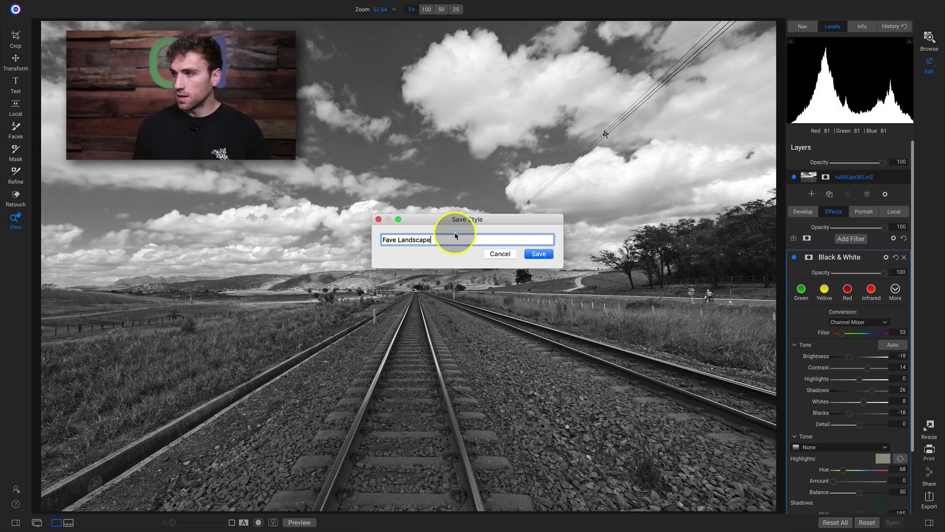
pyautogui.press('Return')
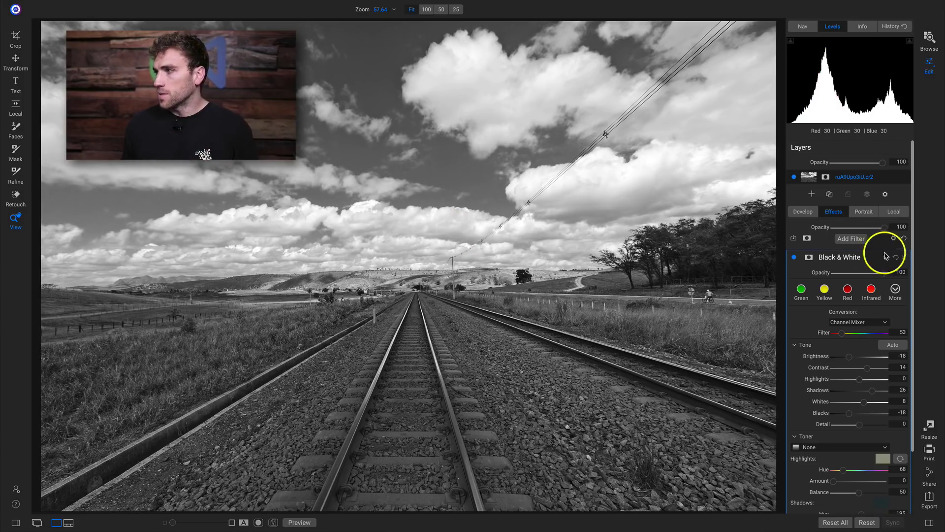
# - Replace the Black & White filter with a Channel Mixer filter using its BW Green Filter style
pyautogui.click(904, 258)
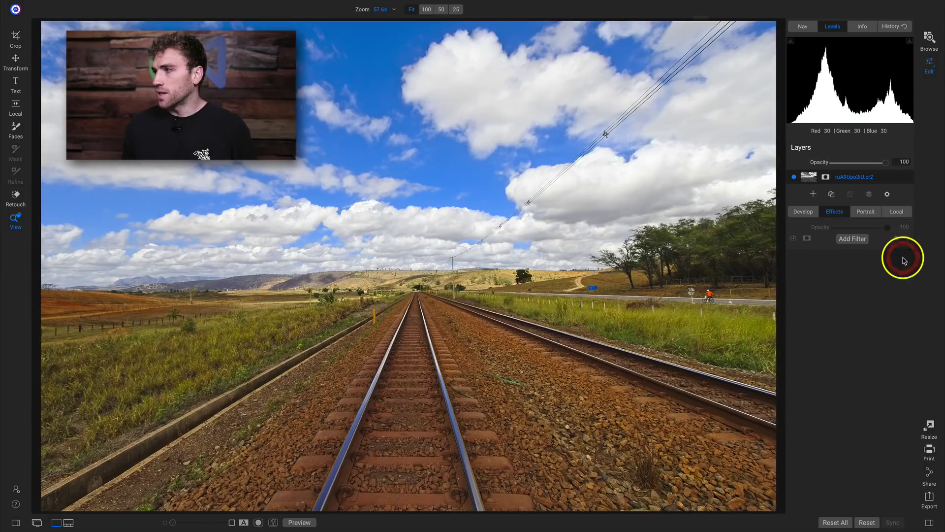
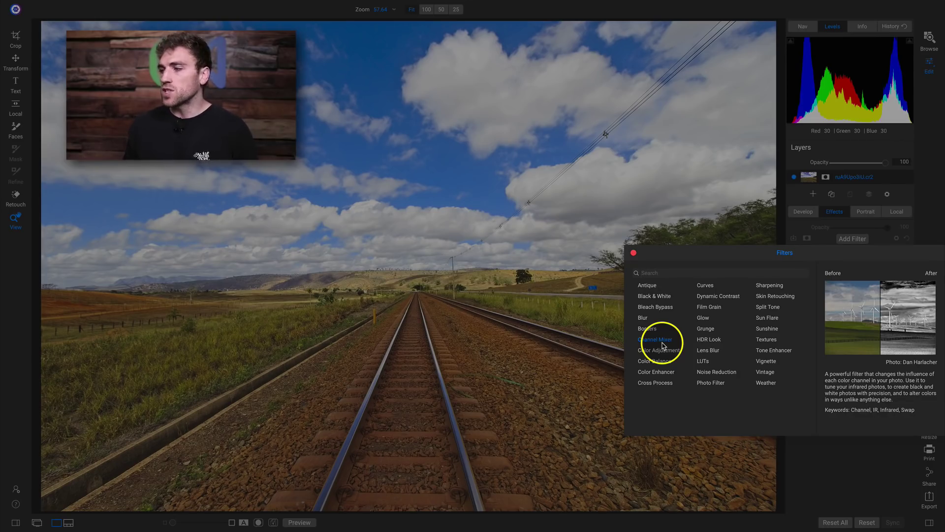
pyautogui.click(656, 339)
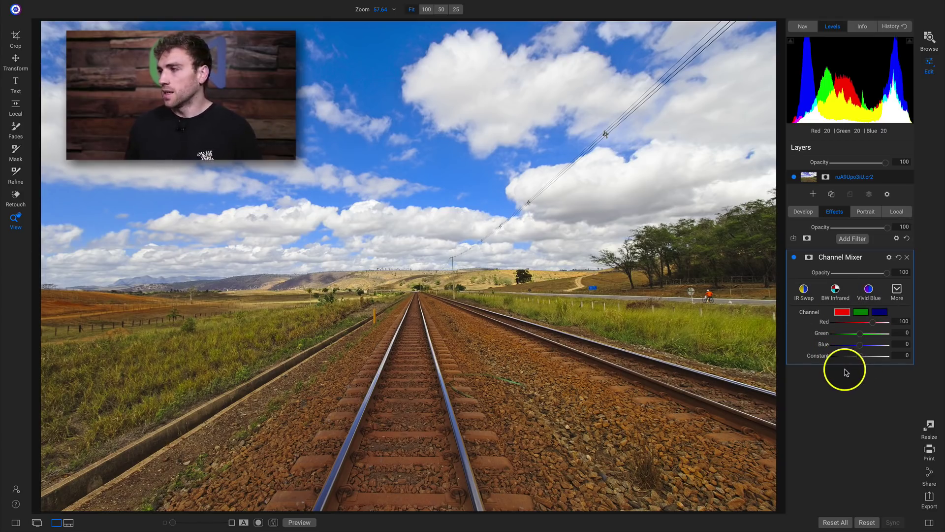
pyautogui.click(907, 294)
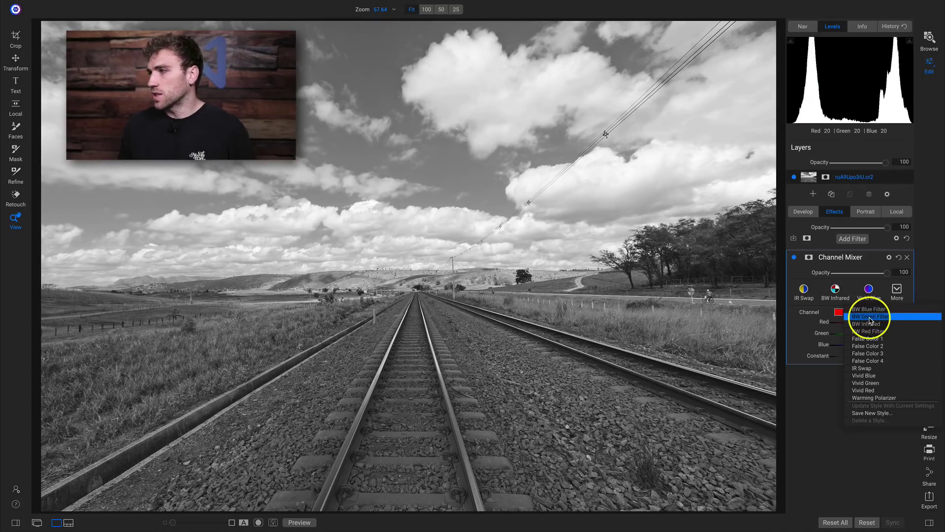
pyautogui.click(871, 311)
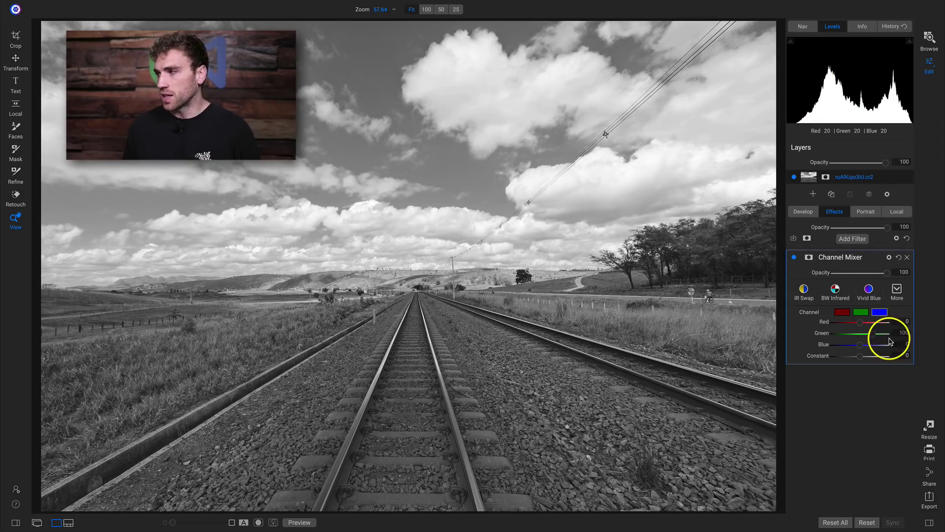
pyautogui.click(897, 290)
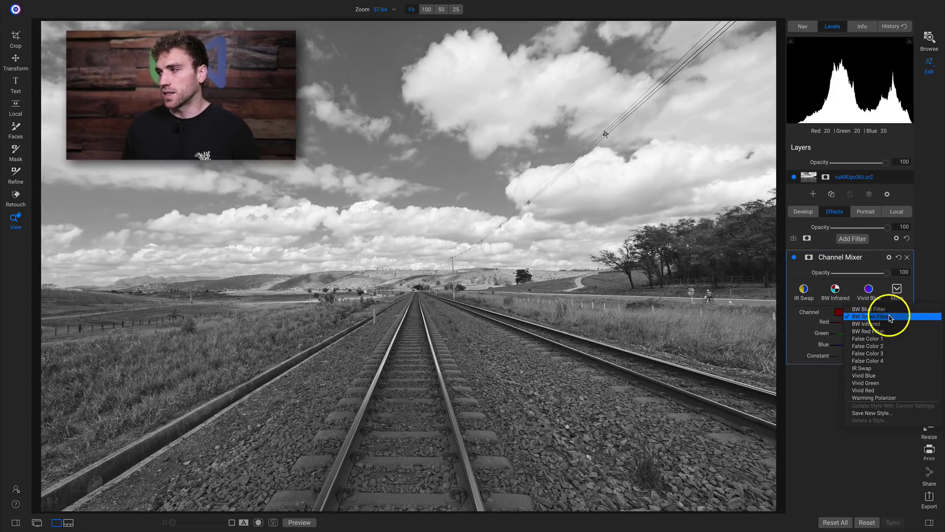
pyautogui.click(890, 318)
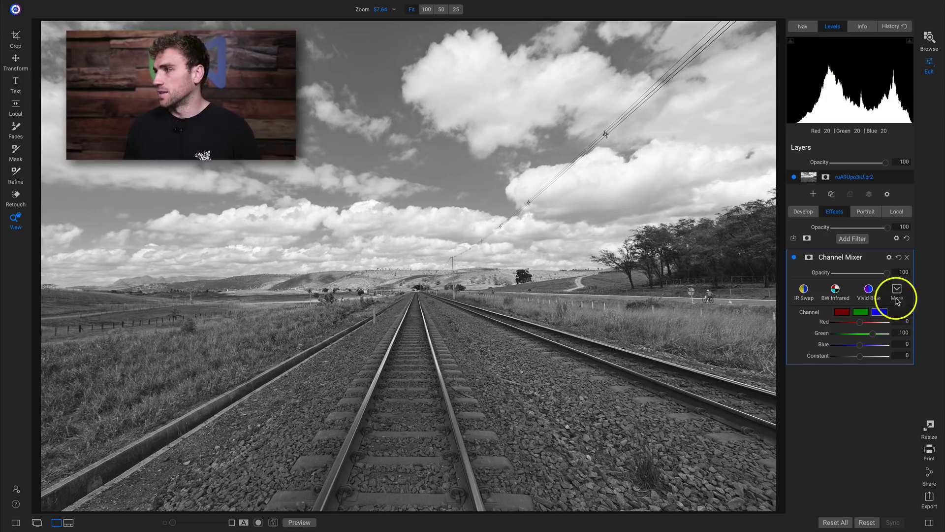
# - Replace the Channel Mixer with a LUTs filter and set its LUT category to Black and White
pyautogui.click(907, 257)
pyautogui.click(865, 246)
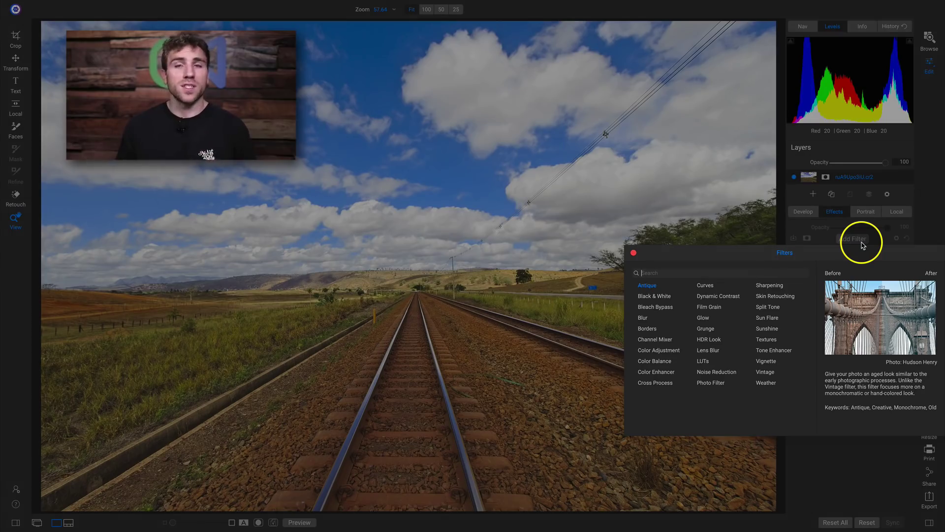
pyautogui.click(703, 362)
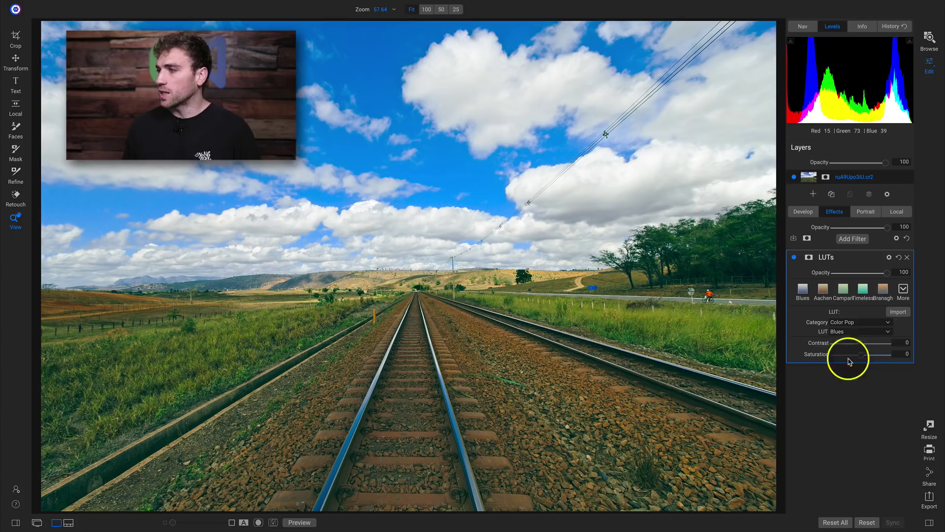
pyautogui.click(862, 323)
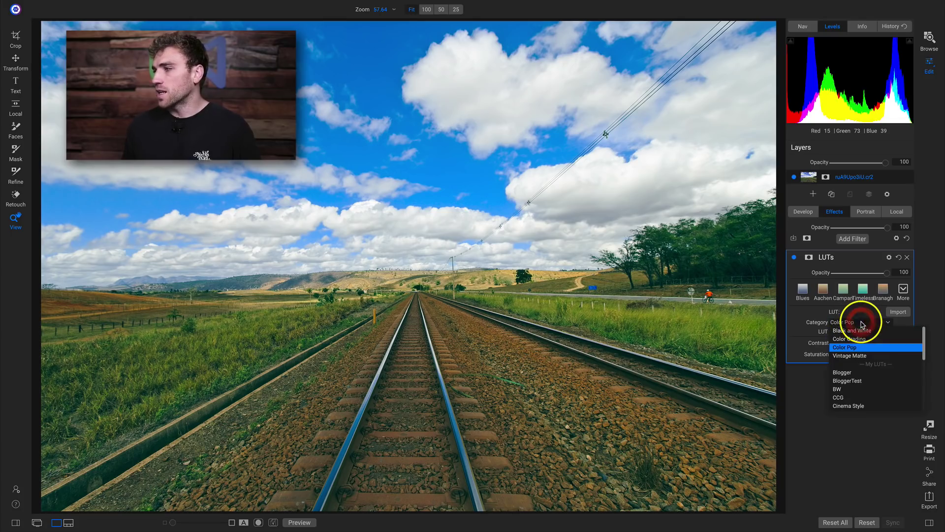
pyautogui.click(860, 330)
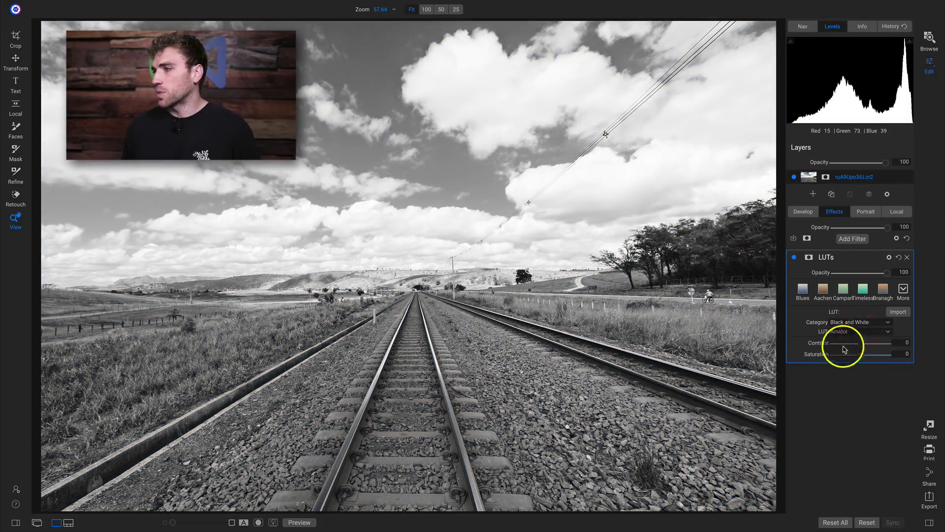
# - Preview the Black and White LUTs on the railway photo and apply Fixer
pyautogui.click(865, 333)
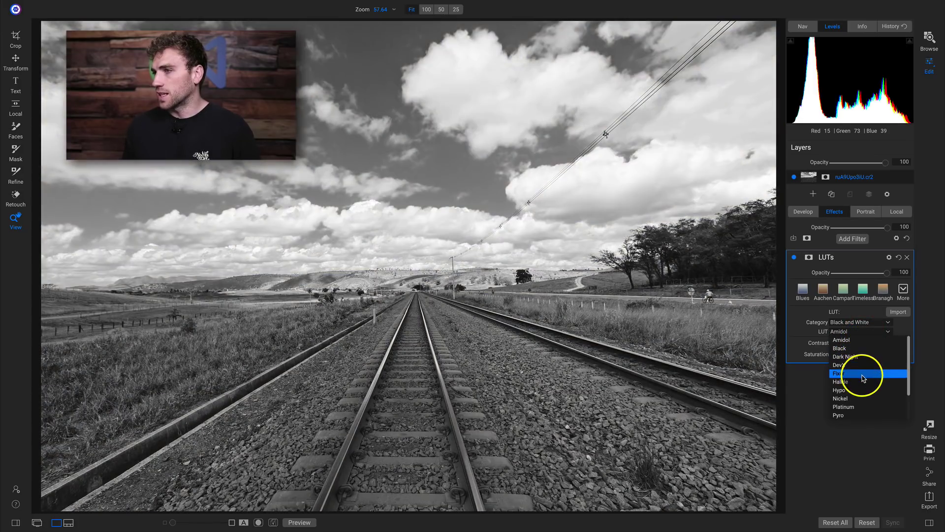
pyautogui.scroll(-1, 863, 394)
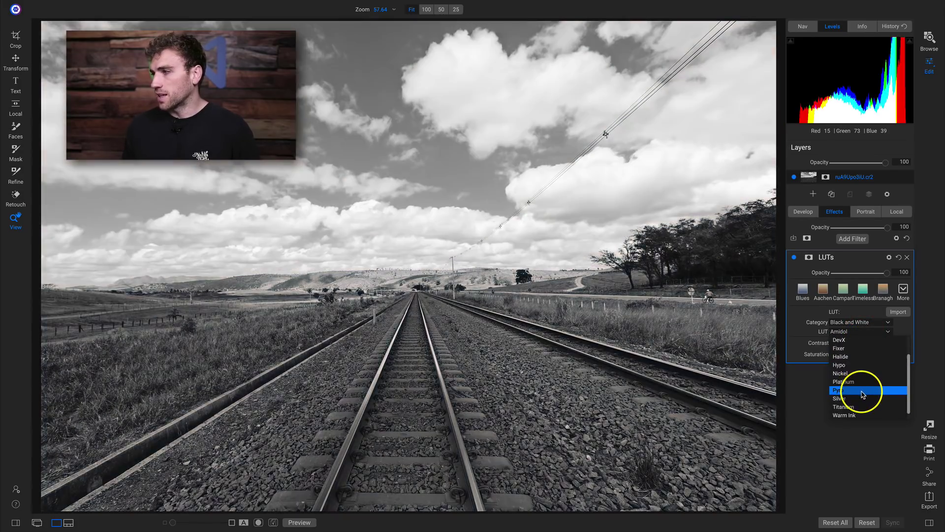
pyautogui.scroll(-1, 862, 406)
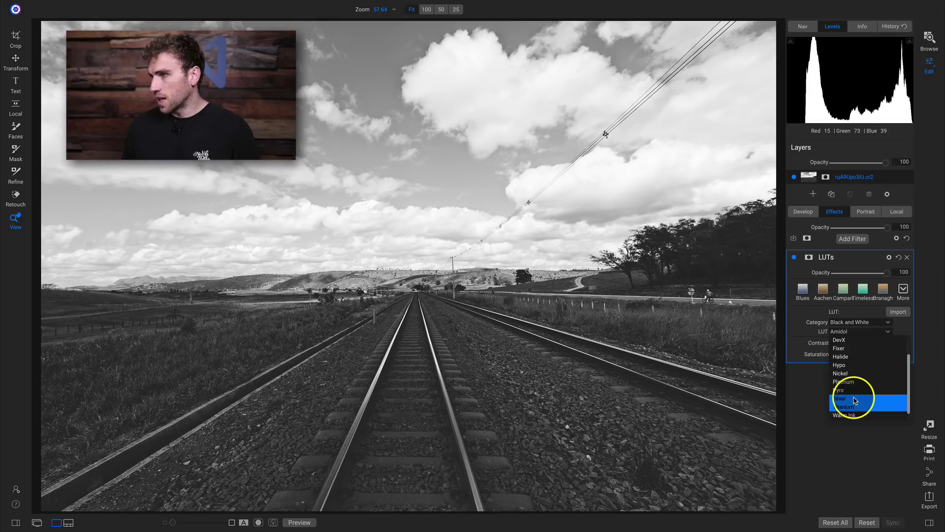
pyautogui.scroll(1, 857, 401)
pyautogui.scroll(3, 857, 400)
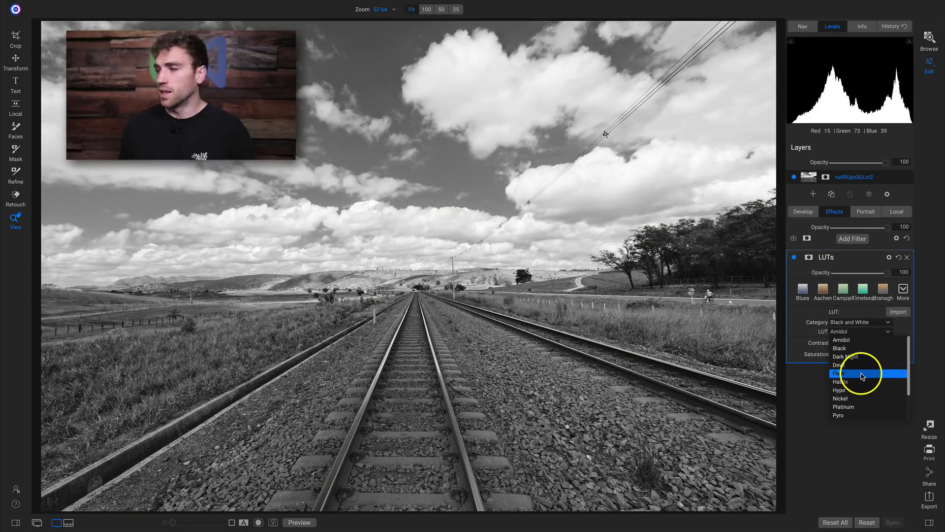
pyautogui.click(860, 376)
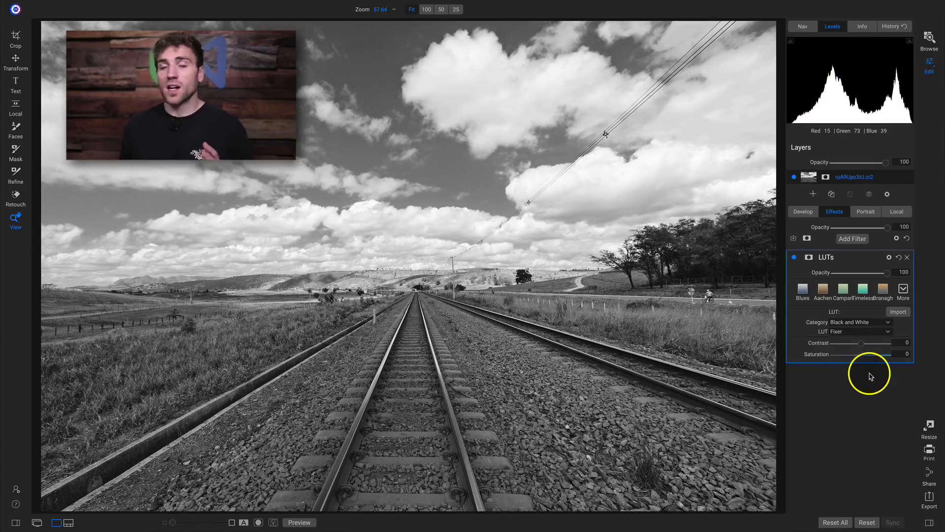
# - Try a contrast of -44 on the LUTs filter and reset it to the default
pyautogui.moveTo(860, 343)
pyautogui.mouseDown()
pyautogui.moveTo(892, 342)
pyautogui.moveTo(840, 348)
pyautogui.moveTo(892, 345)
pyautogui.moveTo(850, 341)
pyautogui.moveTo(872, 347)
pyautogui.mouseUp()
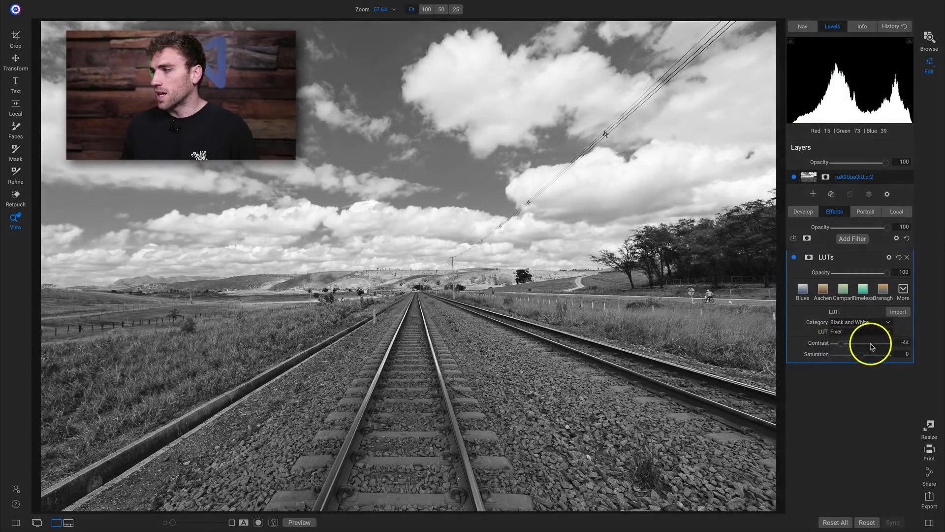
pyautogui.doubleClick(821, 342)
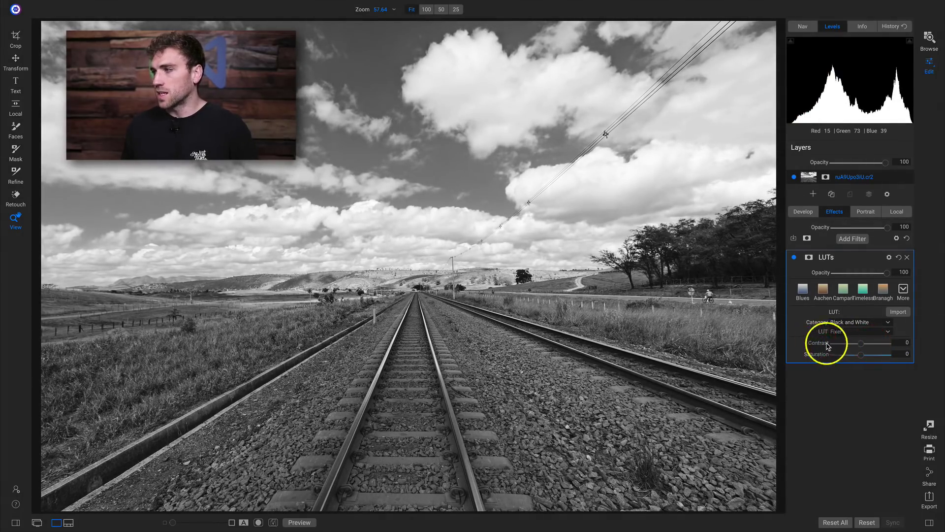
# - Replace the LUTs filter with a Black & White filter using the saved Fave Landscape style
pyautogui.click(852, 238)
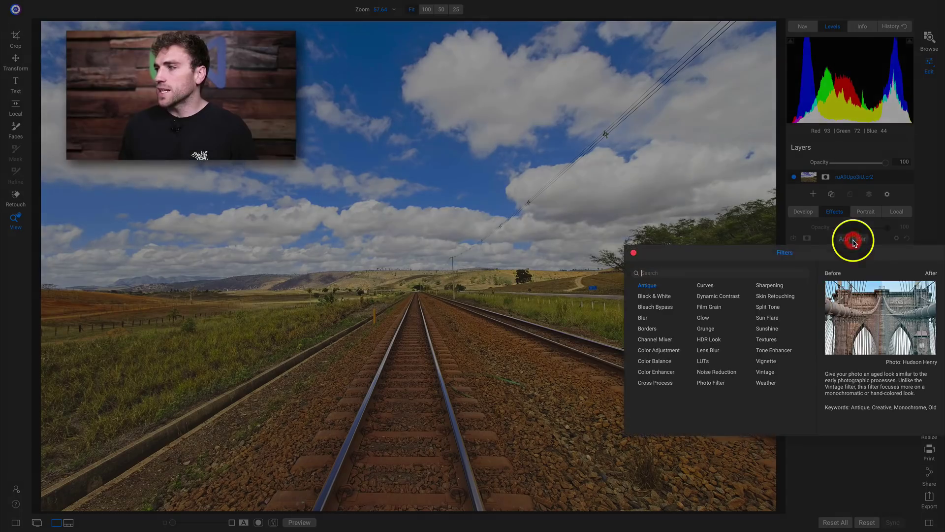
pyautogui.click(659, 297)
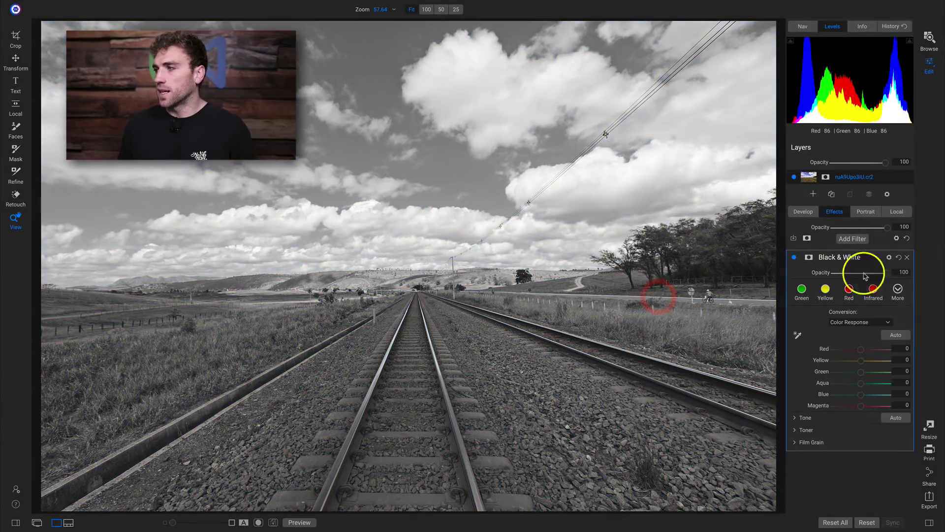
pyautogui.click(899, 289)
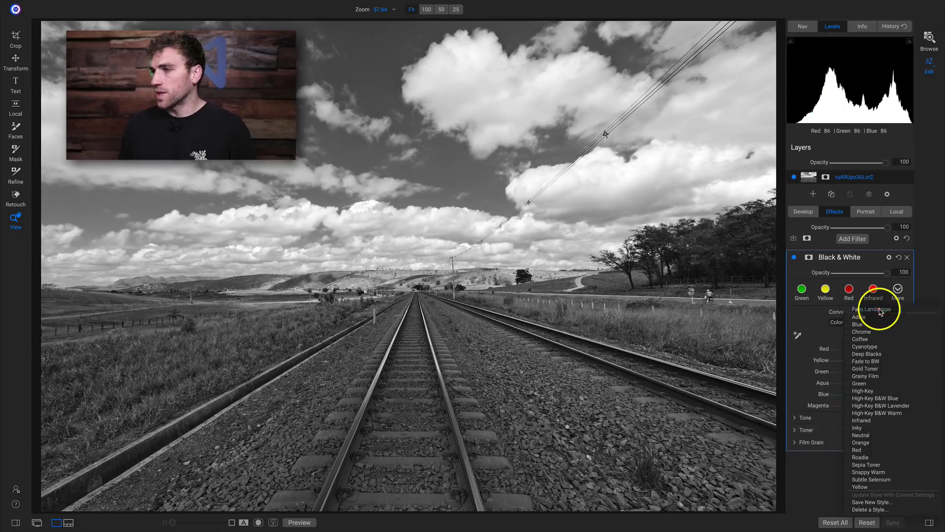
pyautogui.click(879, 309)
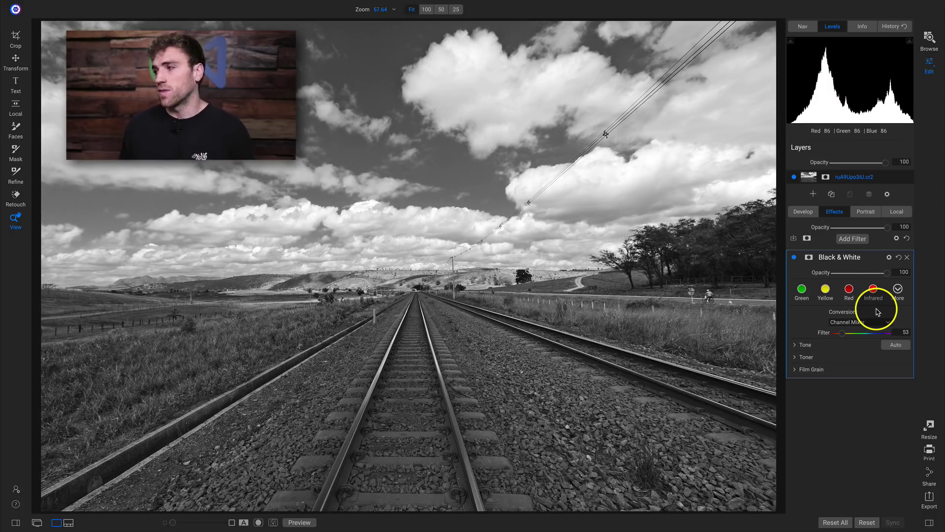
# - Add a Curves filter and lift the curve's black point to an output of 34
pyautogui.click(852, 238)
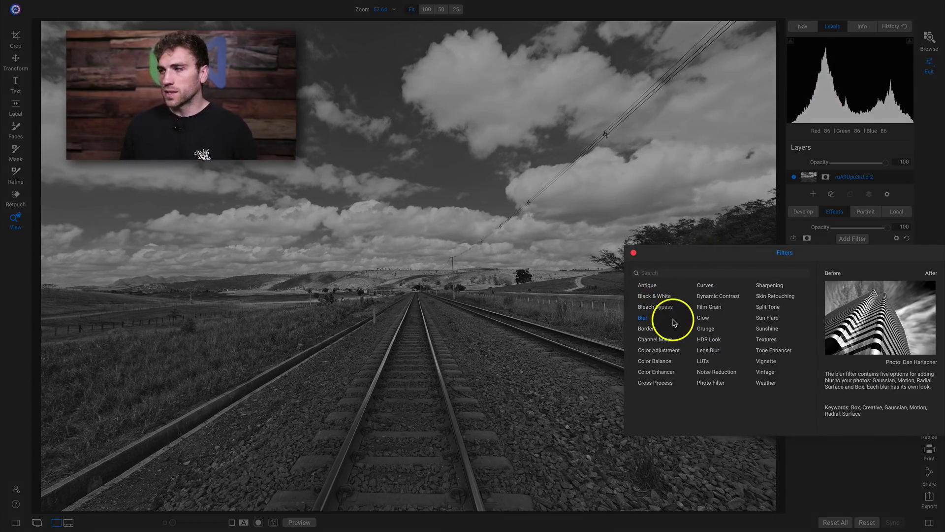
pyautogui.click(703, 288)
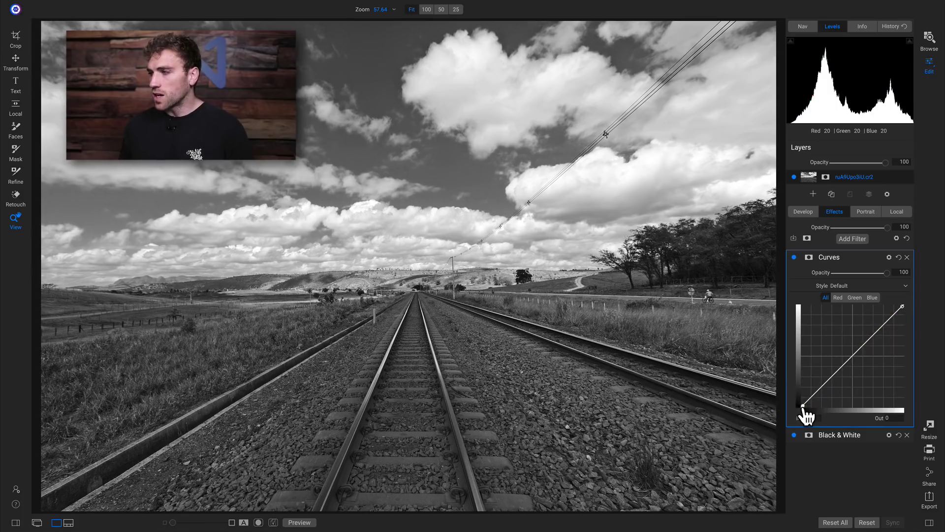
pyautogui.moveTo(803, 406); pyautogui.dragTo(795, 408)
pyautogui.moveTo(794, 404); pyautogui.dragTo(794, 395)
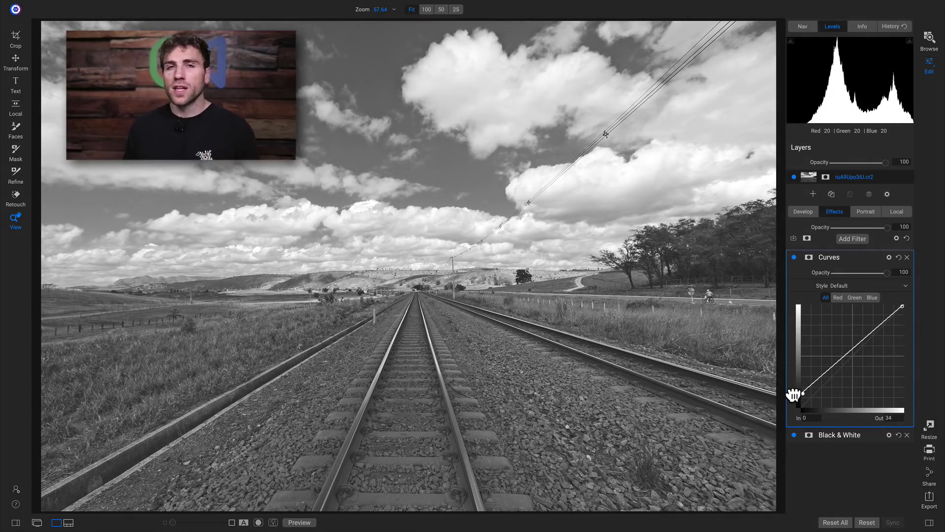
# - Move the curve's black point to input 11, output 1, and compare the photo with Curves off and on
pyautogui.moveTo(794, 395); pyautogui.dragTo(822, 394)
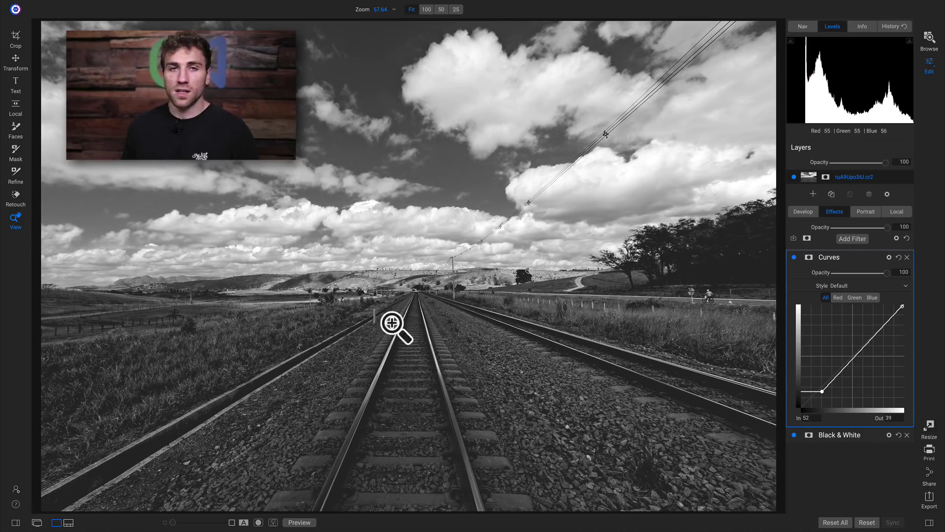
pyautogui.click(829, 393)
pyautogui.moveTo(825, 401); pyautogui.dragTo(805, 409)
pyautogui.click(801, 412)
pyautogui.click(798, 264)
pyautogui.click(794, 257)
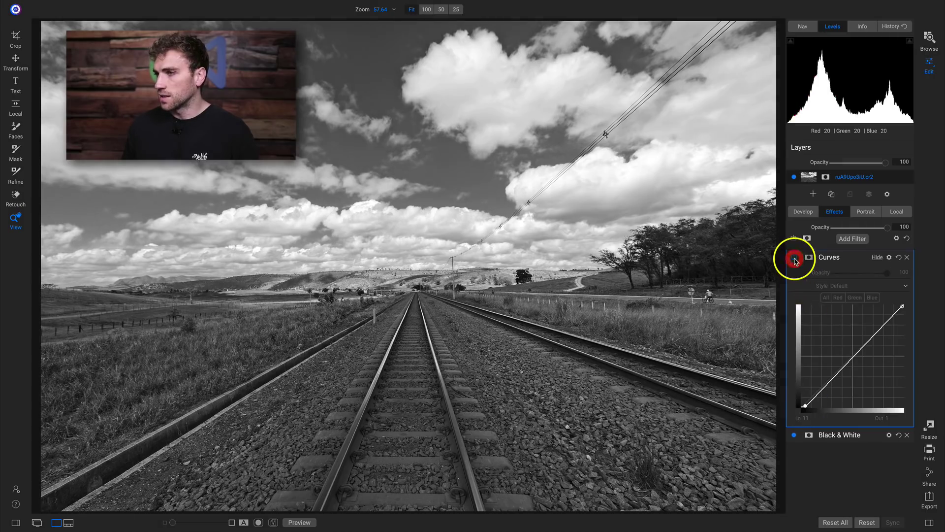
pyautogui.click(794, 257)
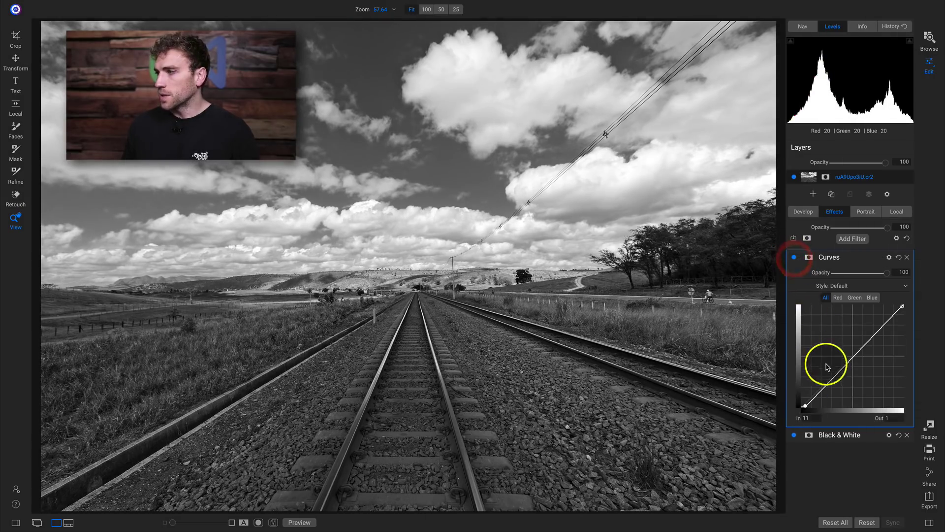
# - Add a midtone point near the curve's centre, raise it slightly, and compare the photo with Curves off and on
pyautogui.click(829, 380)
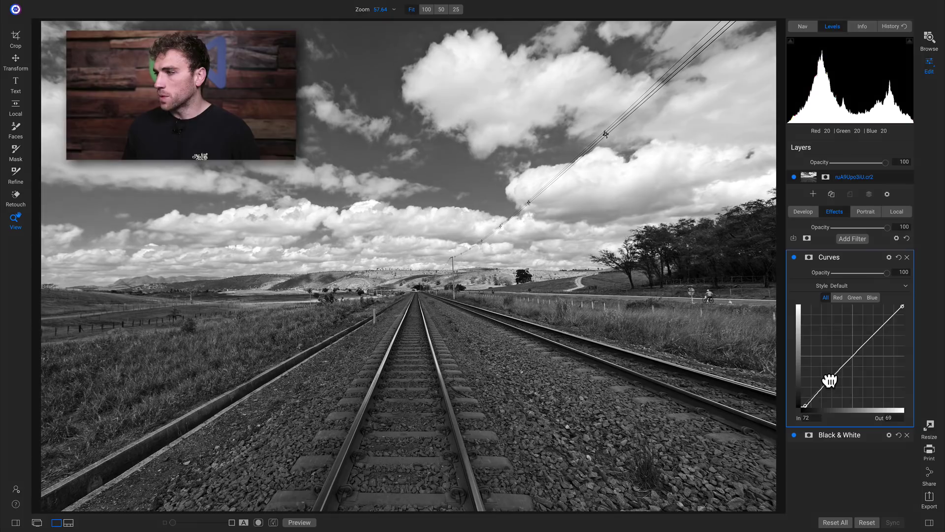
pyautogui.moveTo(830, 379); pyautogui.dragTo(852, 355)
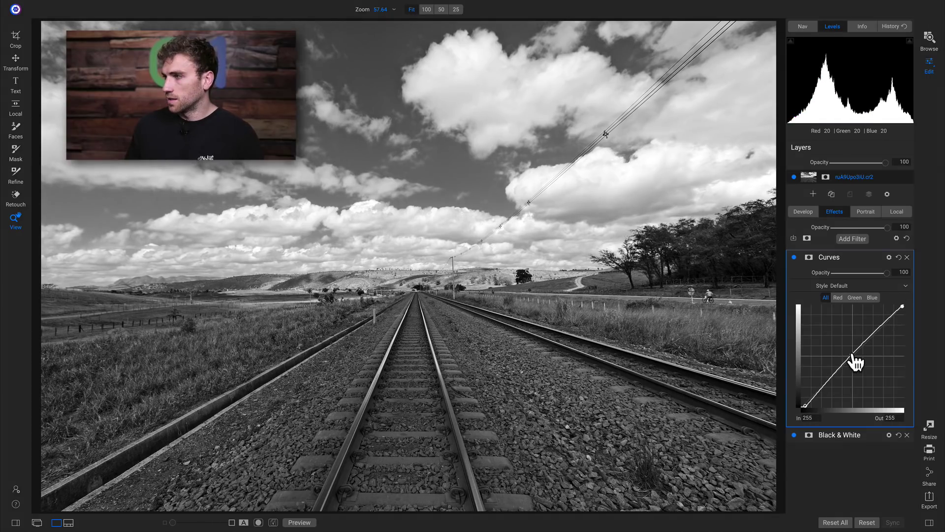
pyautogui.click(793, 258)
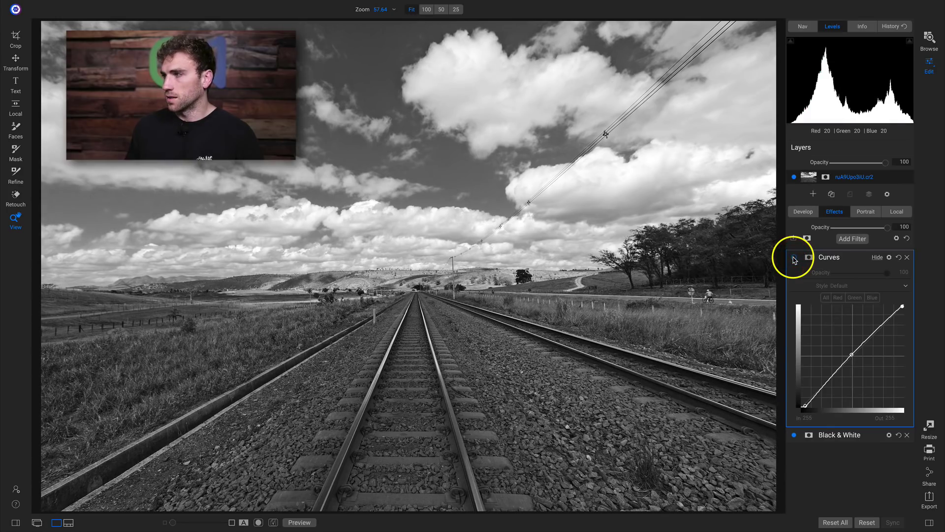
pyautogui.click(793, 258)
pyautogui.click(794, 258)
pyautogui.click(794, 258)
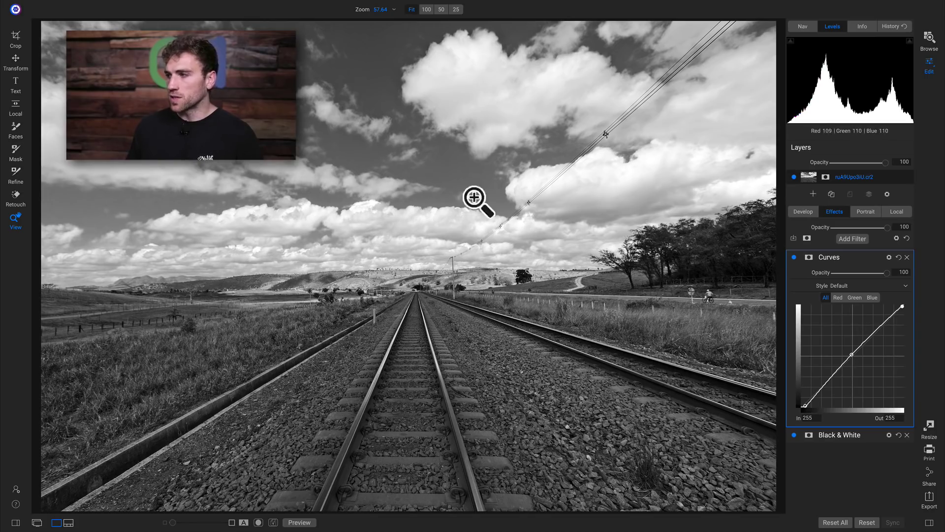
# - Raise the curve's lower midtones, add a shadow point at input 32, output 20, and compare the photo with Curves off and on
pyautogui.click(796, 369)
pyautogui.moveTo(851, 355); pyautogui.dragTo(814, 399)
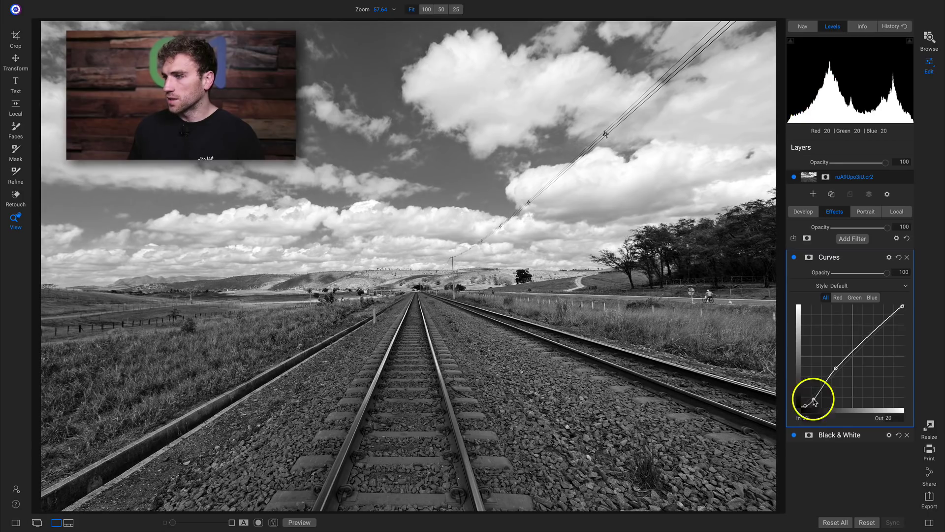
pyautogui.click(794, 257)
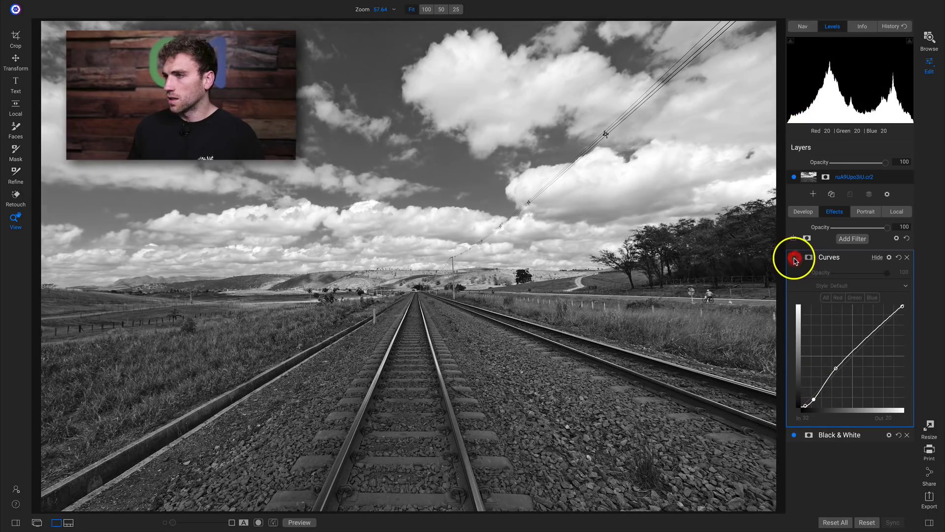
pyautogui.click(795, 257)
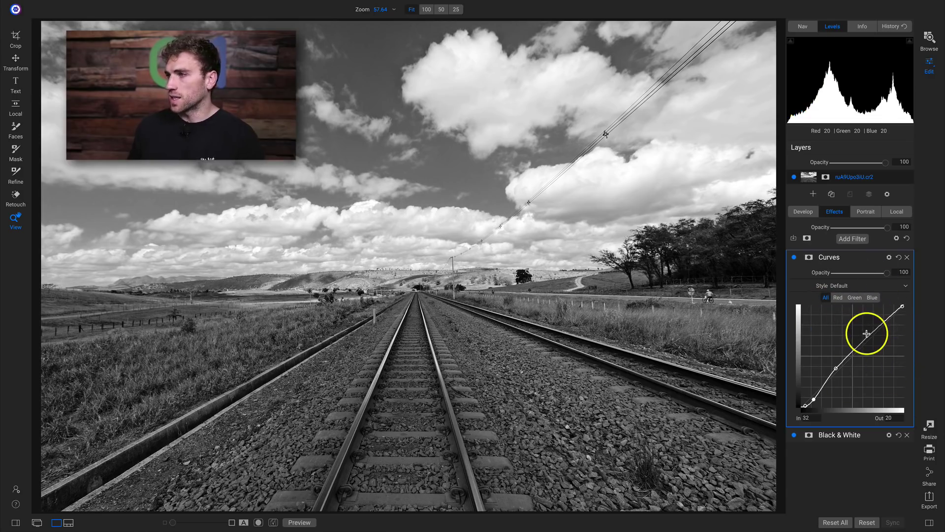
# - Add a Dynamic Contrast filter above Curves, keeping its Medium value at 15
pyautogui.click(853, 239)
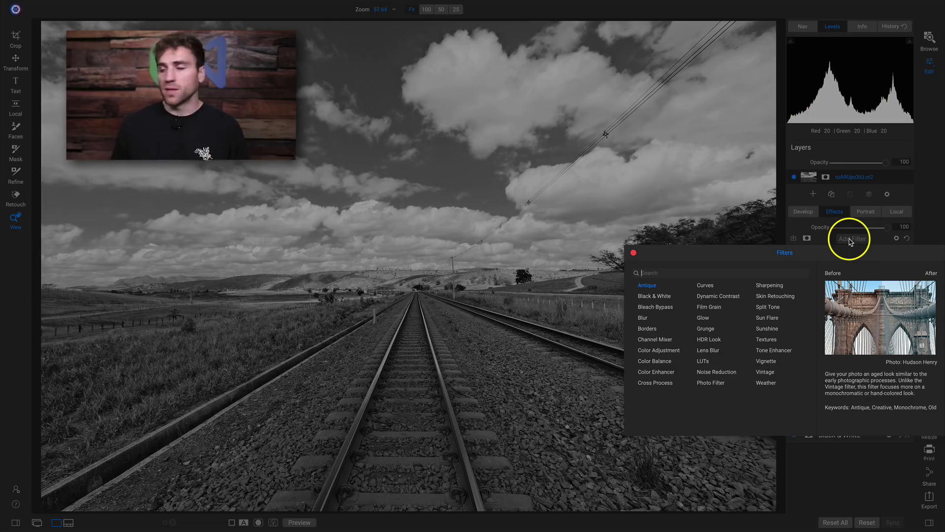
pyautogui.click(713, 299)
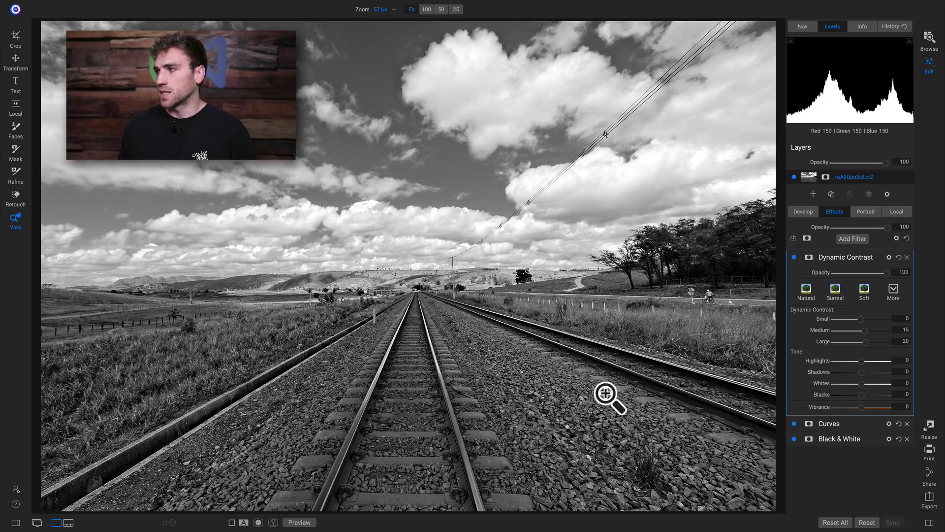
pyautogui.click(906, 328)
pyautogui.press('Return')
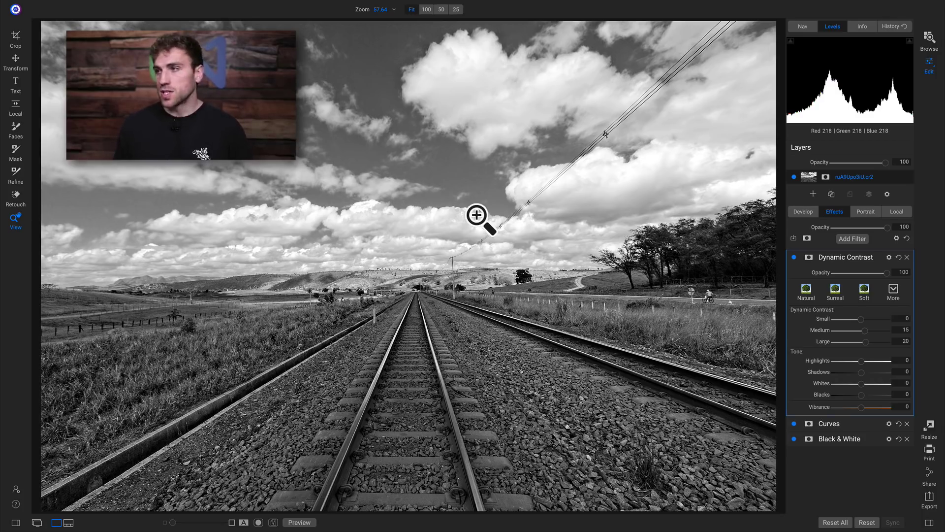
# - Mask the Dynamic Contrast filter with a Linear Top gradient placed along the horizon, and compare the filter off and on
pyautogui.press('b')
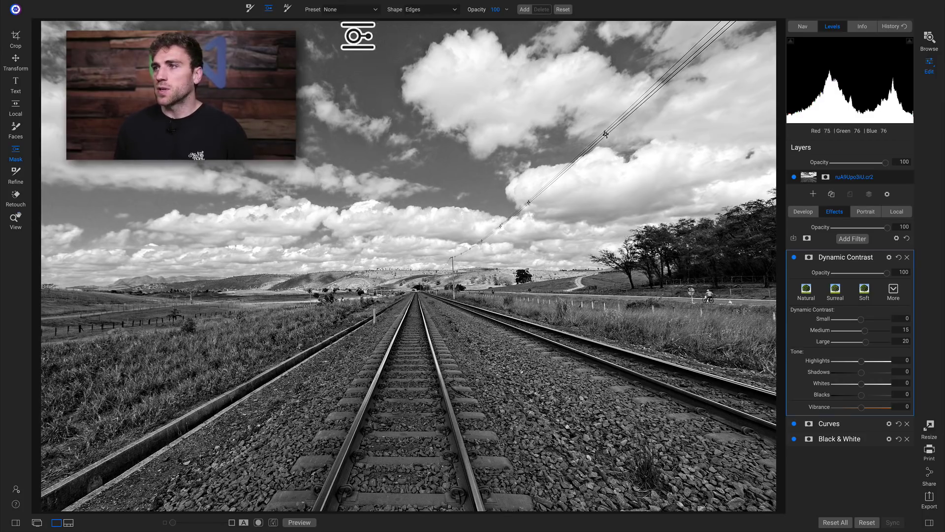
pyautogui.click(356, 11)
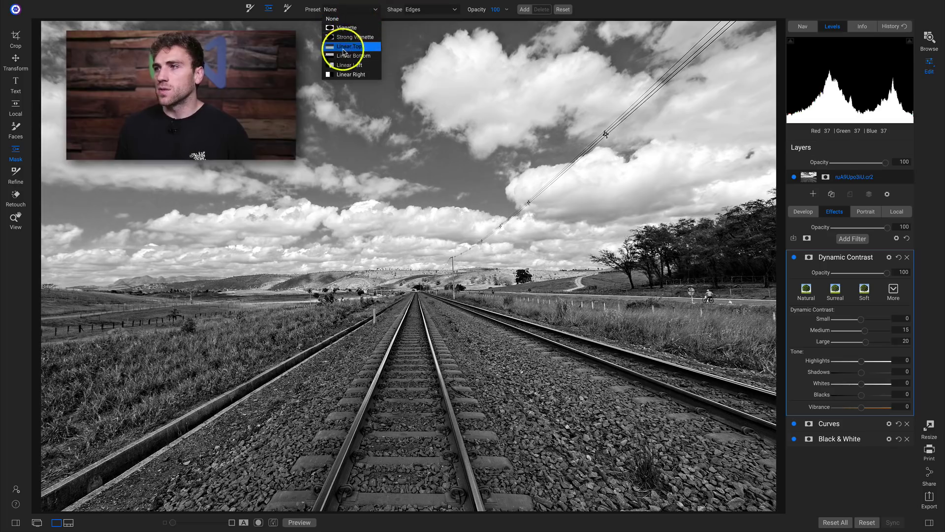
pyautogui.click(361, 47)
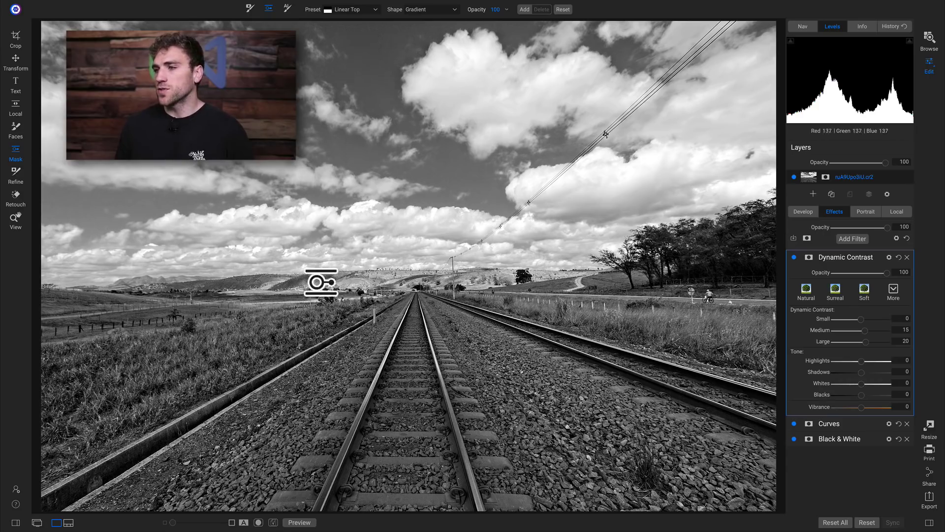
pyautogui.click(360, 273)
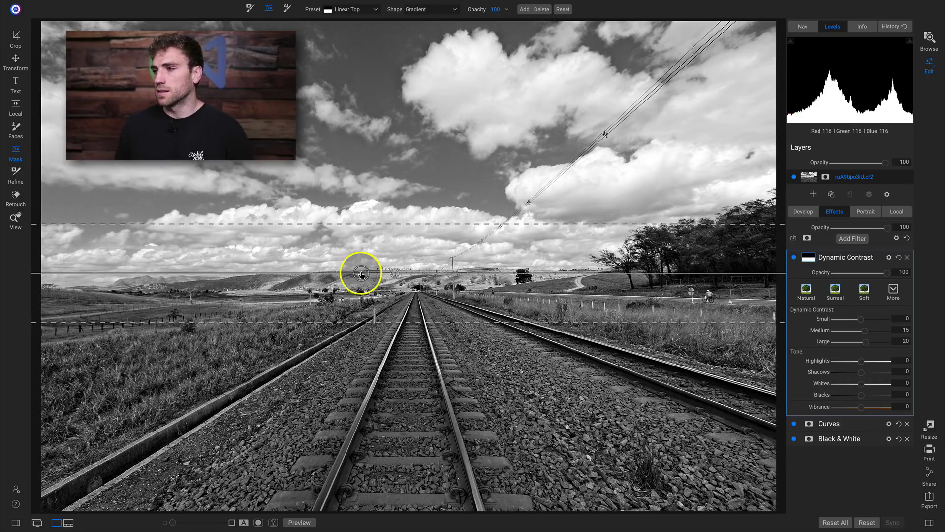
pyautogui.moveTo(395, 273); pyautogui.dragTo(355, 270)
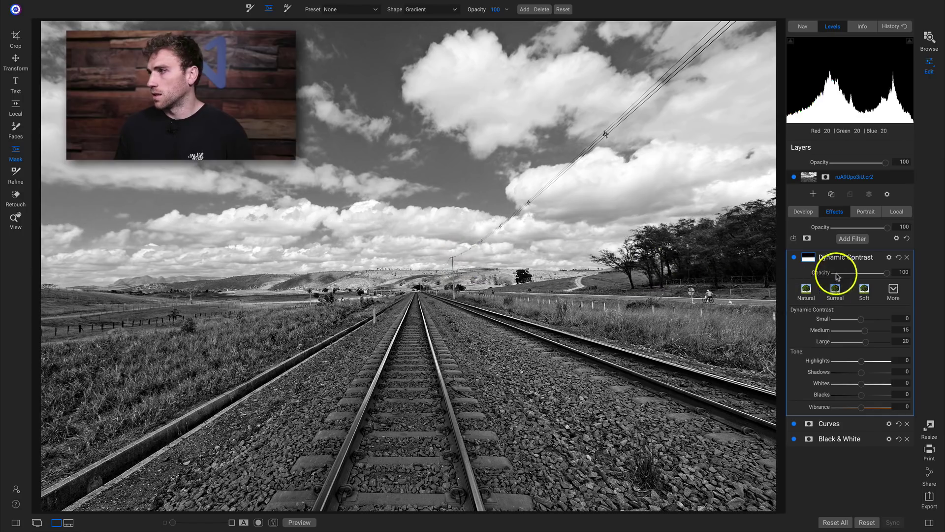
pyautogui.click(794, 257)
pyautogui.click(795, 257)
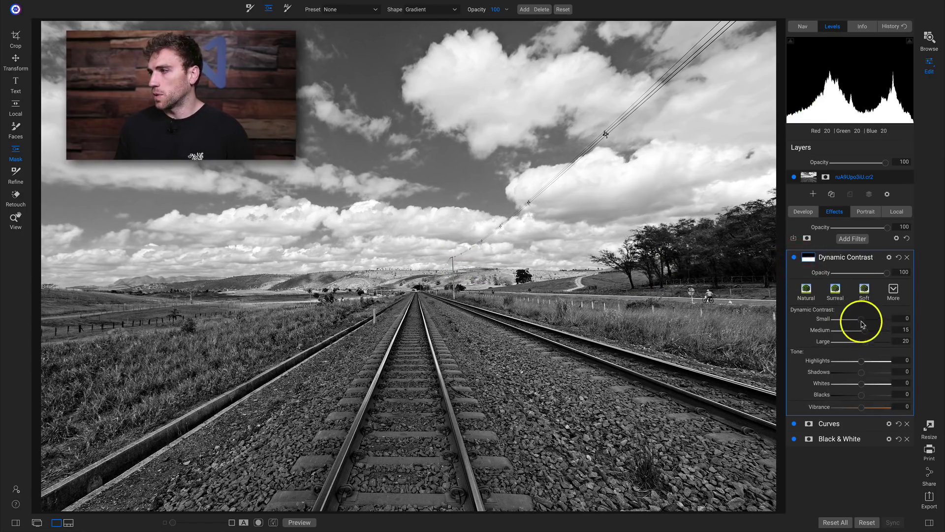
# - Set the Dynamic Contrast filter's Small value to 26 and compare the photo with the filter off and on
pyautogui.moveTo(863, 324); pyautogui.dragTo(868, 324)
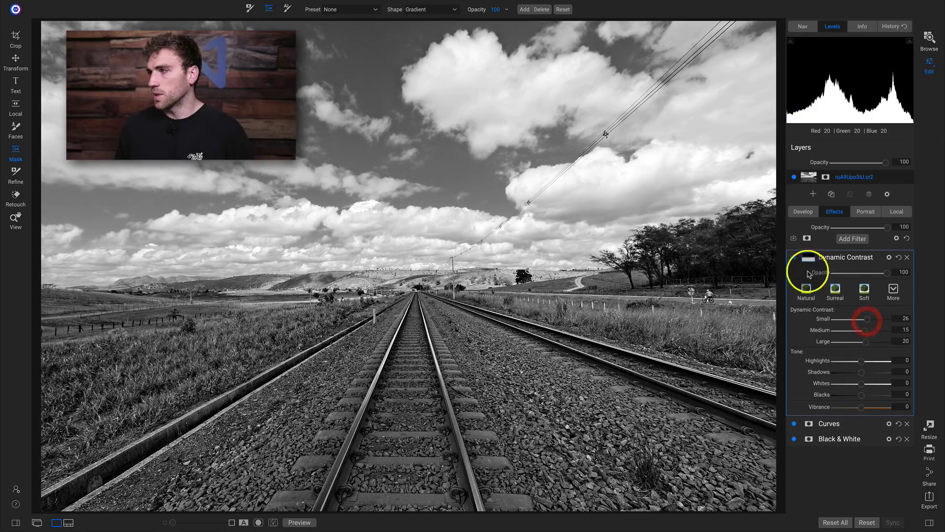
pyautogui.click(793, 258)
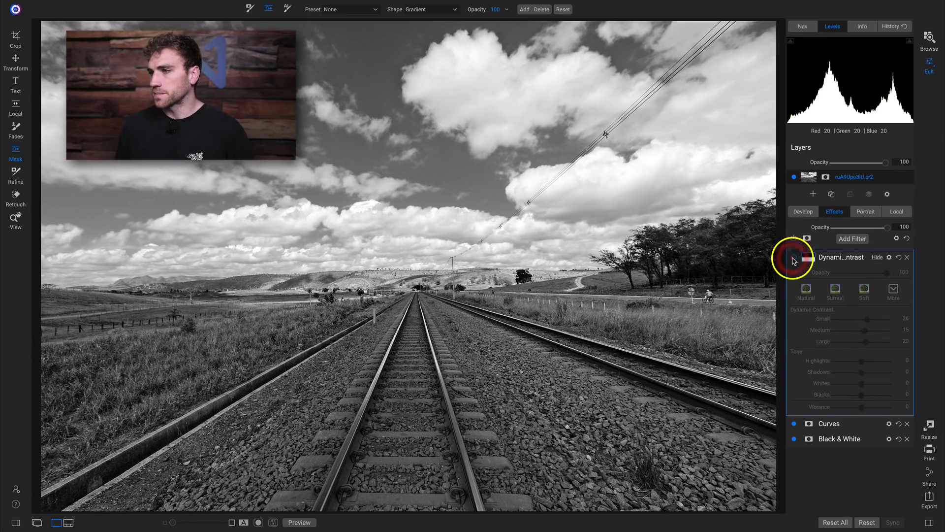
pyautogui.click(794, 257)
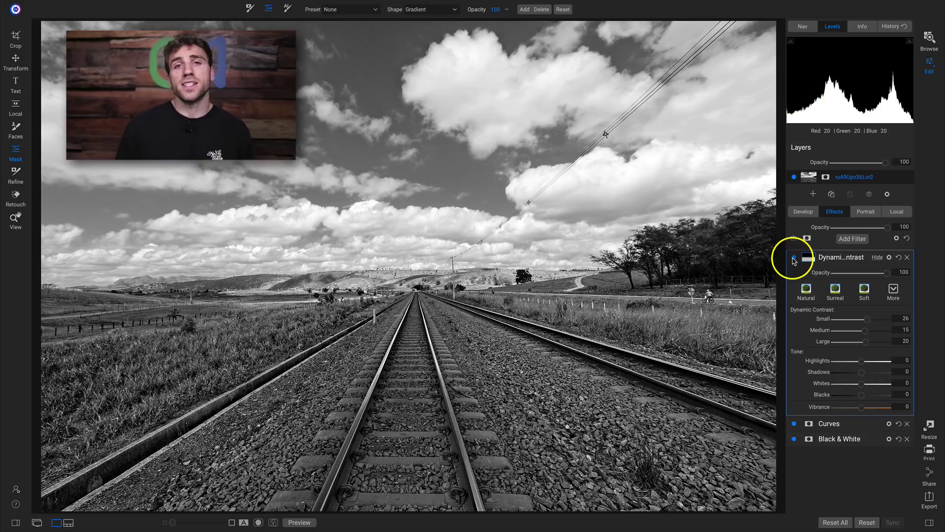